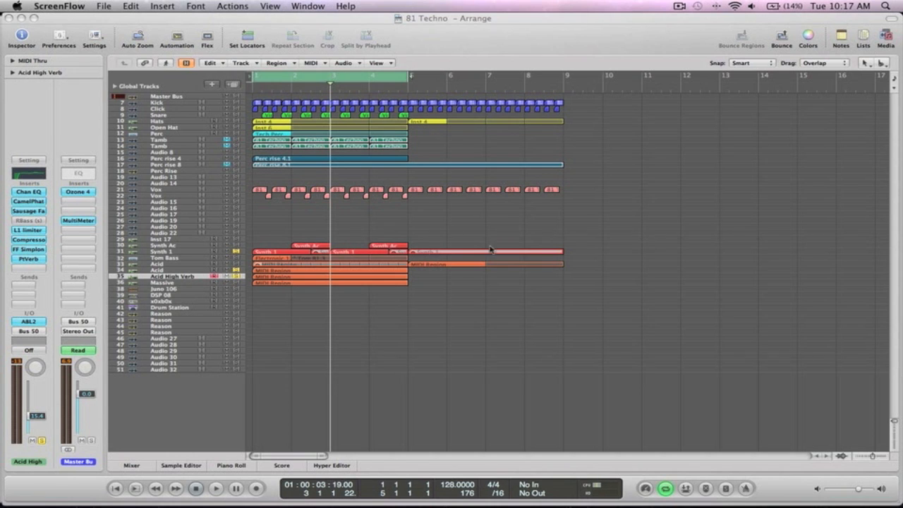
Open the MIDI region on Acid track 34 in the Piano Roll and view its full note pattern
{"action": "left_click", "coordinate": [415, 230]}
{"action": "left_click_drag", "start_coordinate": [473, 319], "coordinate": [230, 214]}
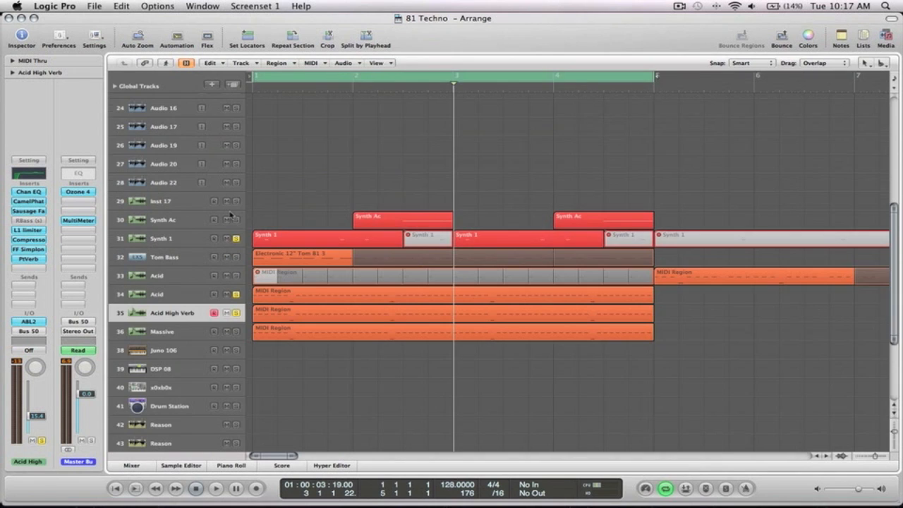
{"action": "left_click", "coordinate": [311, 301]}
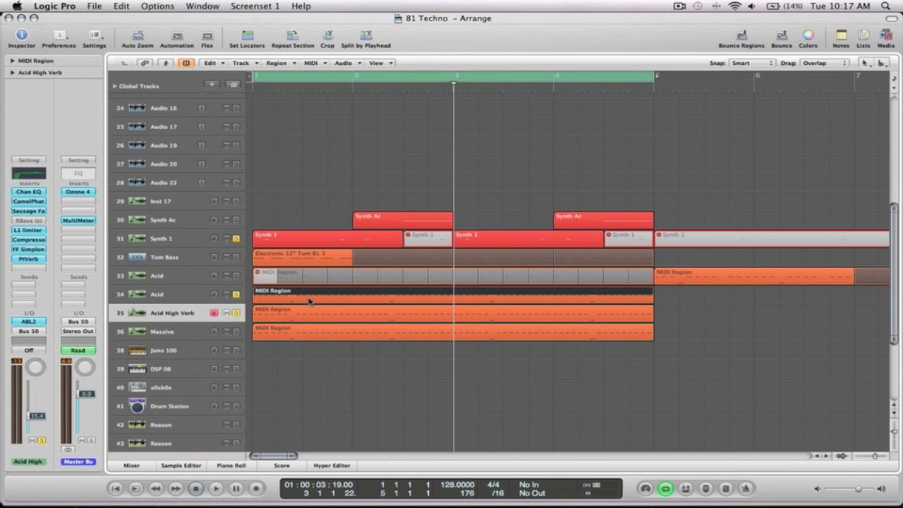
{"action": "double_click", "coordinate": [308, 301]}
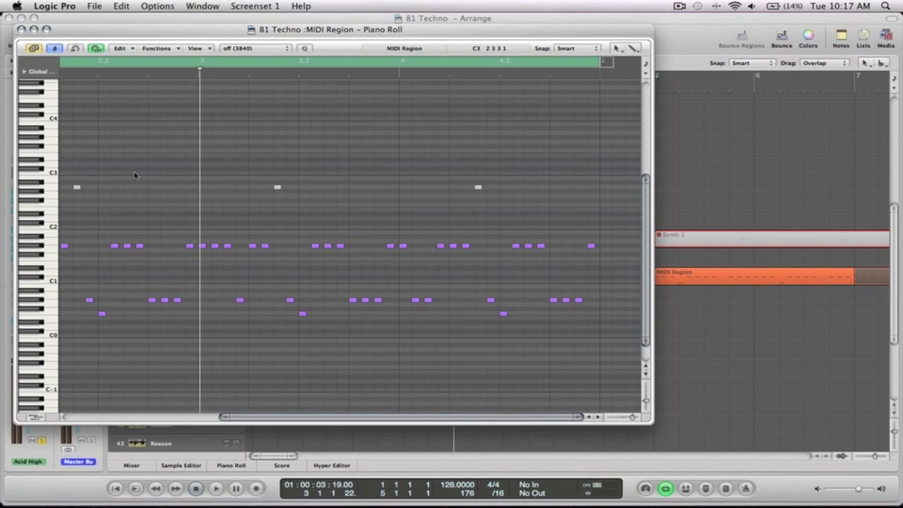
{"action": "scroll", "coordinate": [170, 176], "scroll_direction": "left", "scroll_amount": 5}
{"action": "key", "text": "ctrl+Left"}
{"action": "key", "text": "ctrl+Left"}
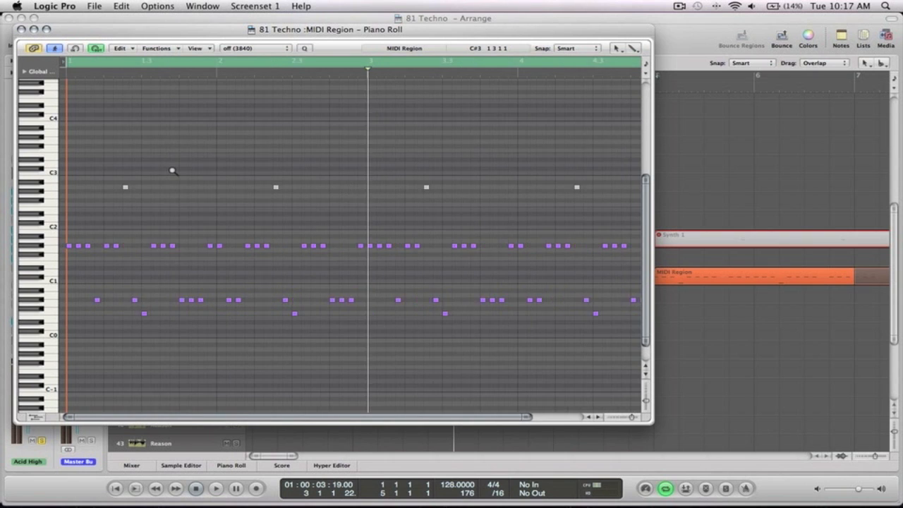
{"action": "left_click_drag", "start_coordinate": [498, 332], "coordinate": [60, 151]}
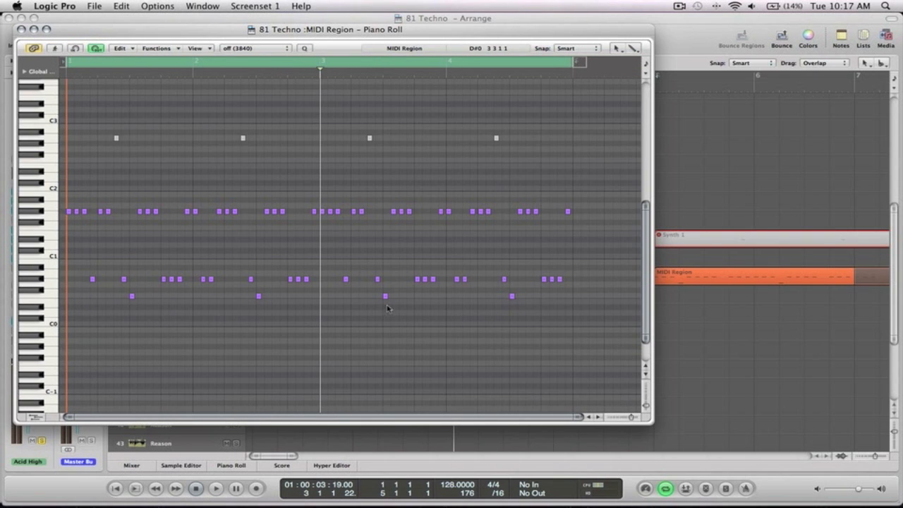
Transpose the region's two lowest rows of notes up one octave, and return them down an octave
{"action": "left_click_drag", "start_coordinate": [593, 311], "coordinate": [67, 257]}
{"action": "key", "text": "alt+shift+Up"}
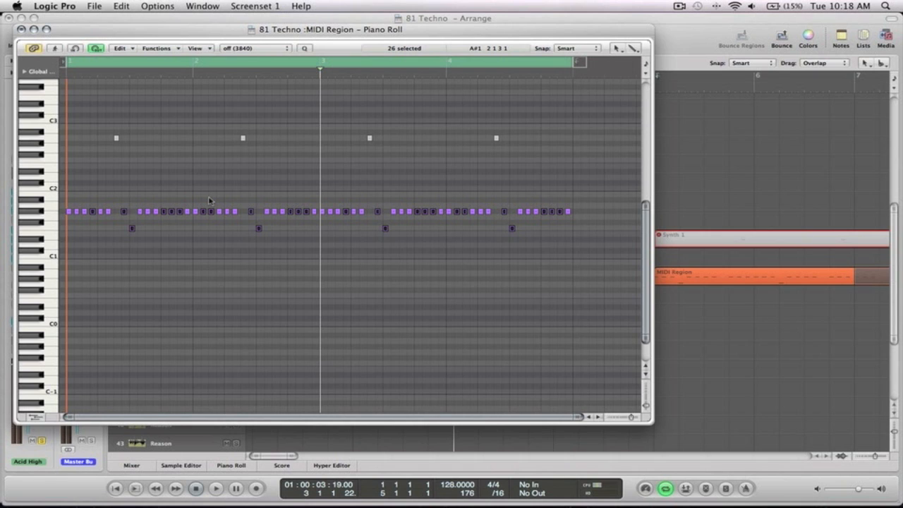
{"action": "key", "text": "shift+alt+Down"}
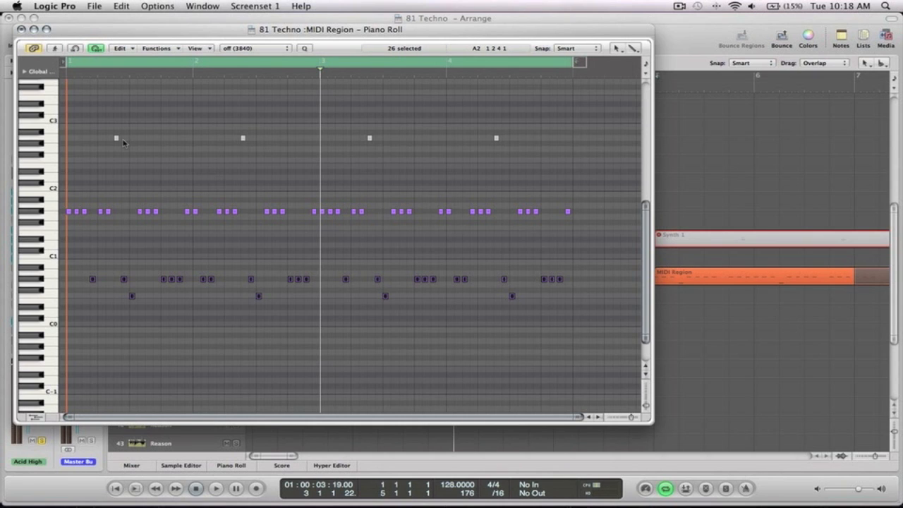
{"action": "left_click", "coordinate": [152, 170]}
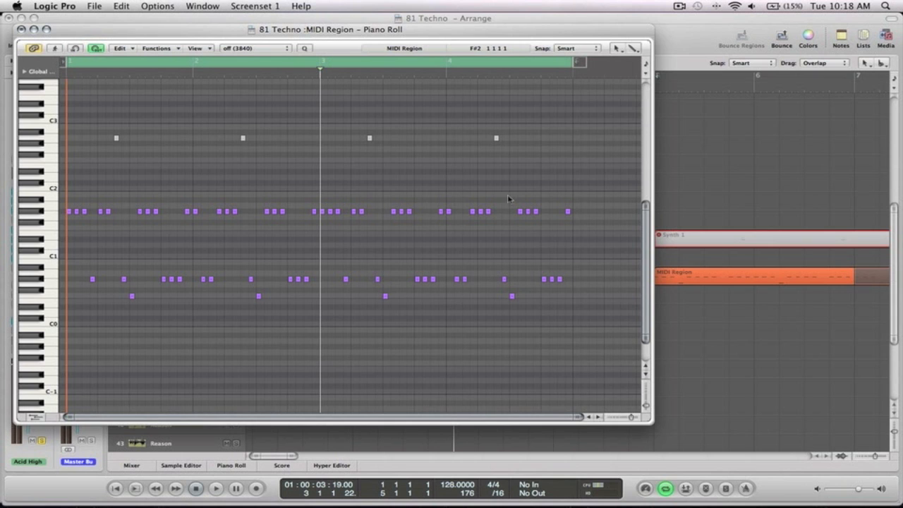
Examine the four high notes in the Acid region and the matching notes in the Acid High Verb region
{"action": "left_click_drag", "start_coordinate": [523, 149], "coordinate": [138, 114]}
{"action": "left_click", "coordinate": [21, 29]}
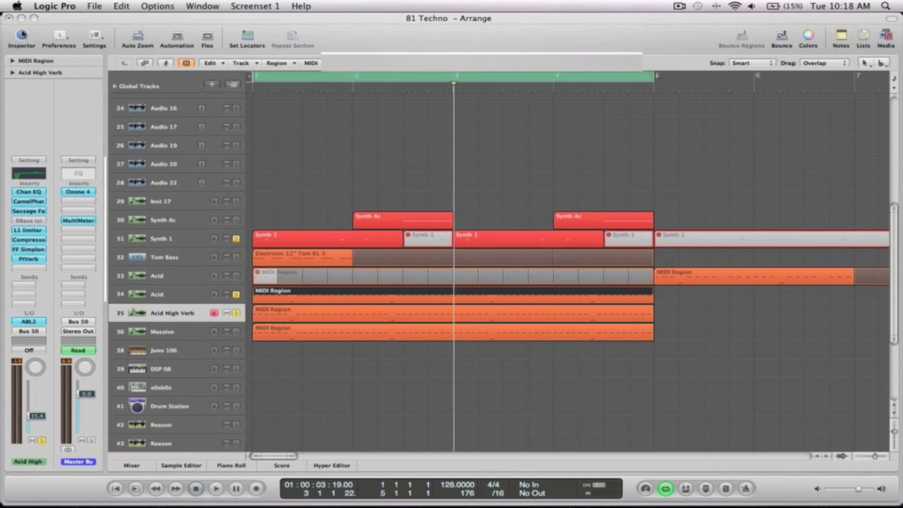
{"action": "left_click", "coordinate": [168, 312]}
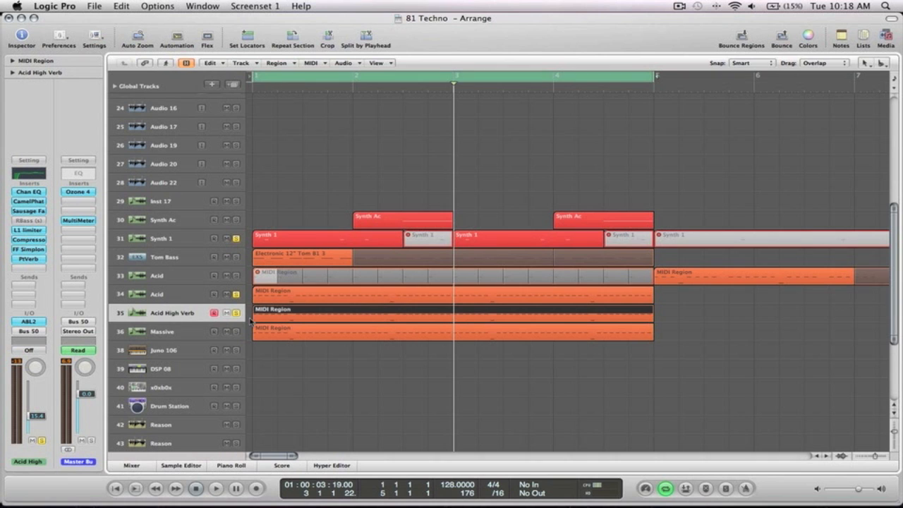
{"action": "double_click", "coordinate": [319, 317]}
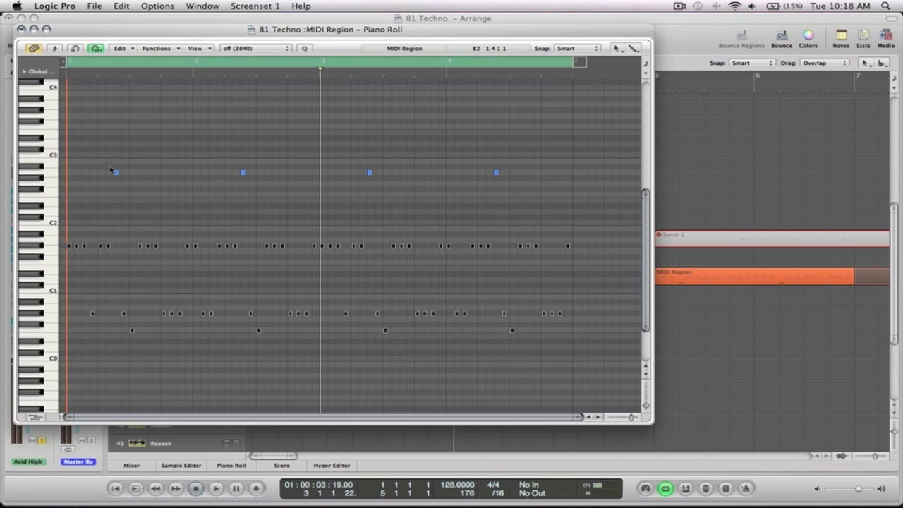
{"action": "left_click_drag", "start_coordinate": [527, 186], "coordinate": [102, 154]}
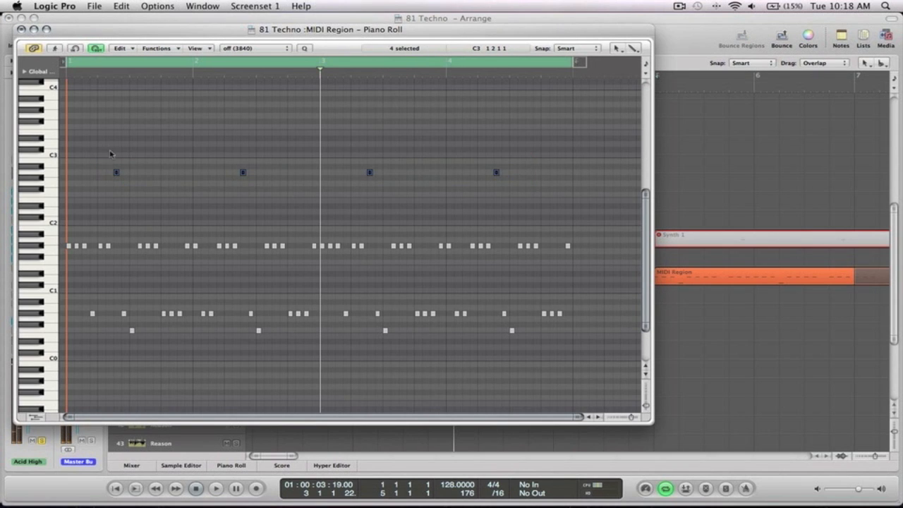
{"action": "left_click", "coordinate": [21, 30]}
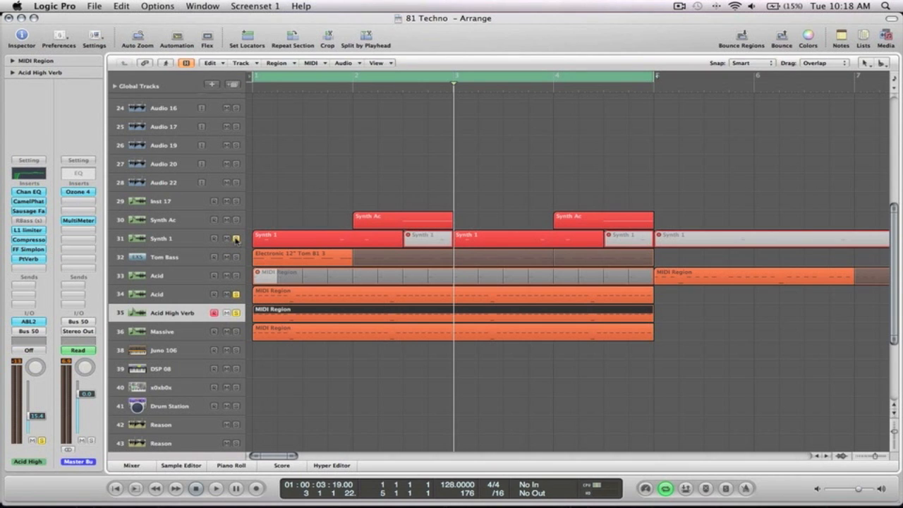
Play the soloed Acid tracks without Synth 1, and play them again with Synth 1 soloed
{"action": "key", "text": "space"}
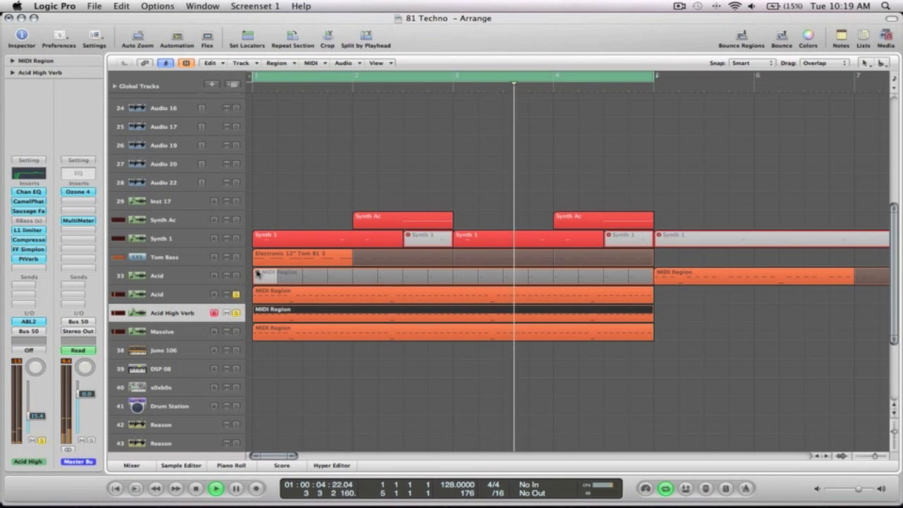
{"action": "key", "text": "space"}
{"action": "left_click", "coordinate": [235, 240]}
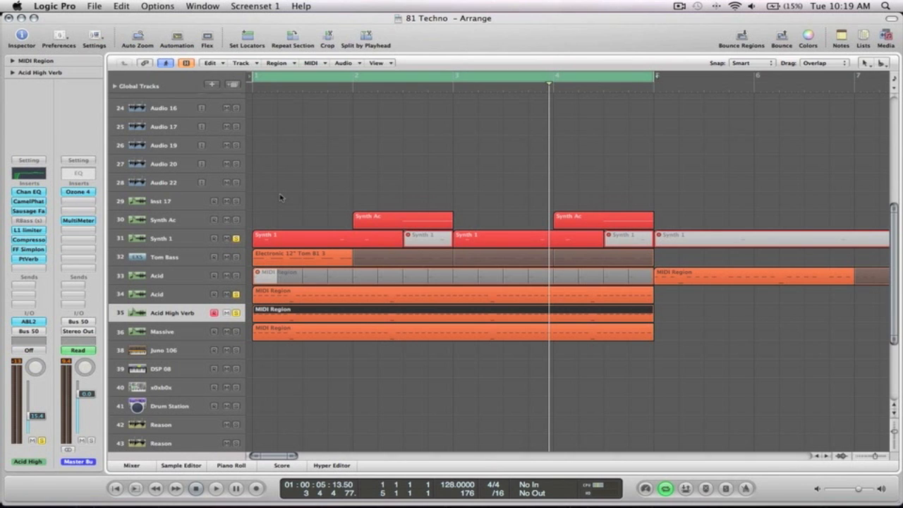
{"action": "left_click", "coordinate": [336, 173]}
{"action": "key", "text": "space"}
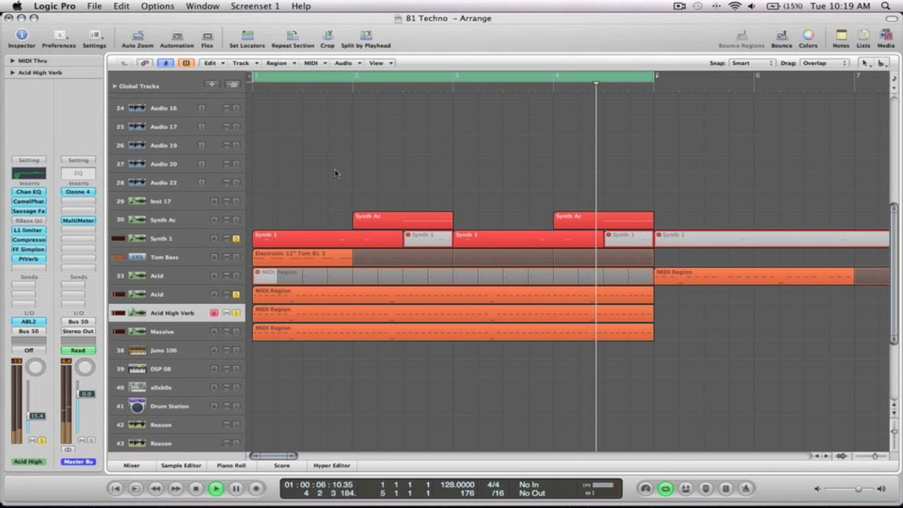
{"action": "key", "text": "space"}
Solo the Synth Ac track as well and play the loop with the other soloed tracks
{"action": "left_click", "coordinate": [235, 220]}
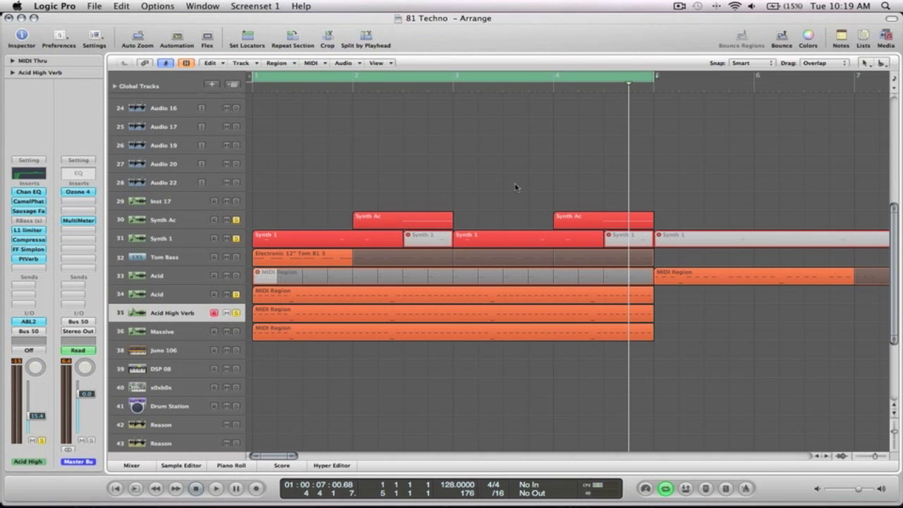
{"action": "key", "text": "space"}
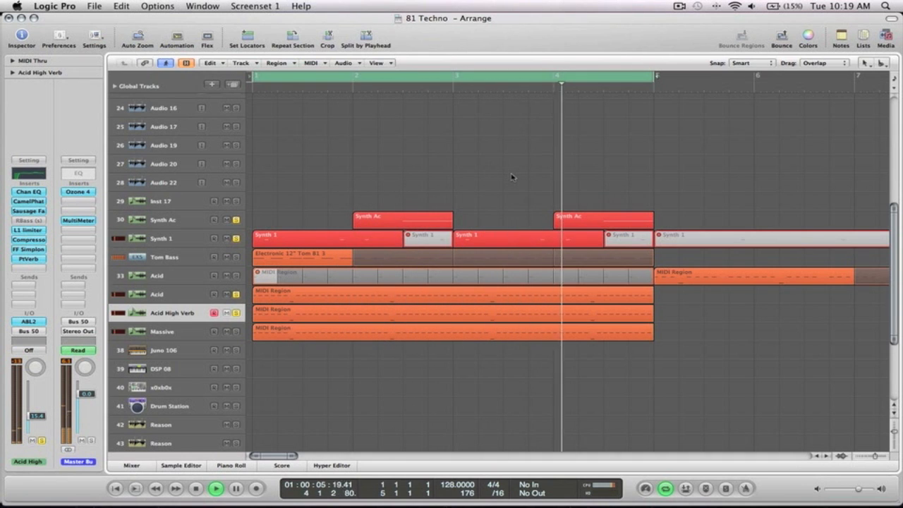
{"action": "key", "text": "space"}
{"action": "right_click", "coordinate": [511, 173]}
{"action": "left_click", "coordinate": [480, 175]}
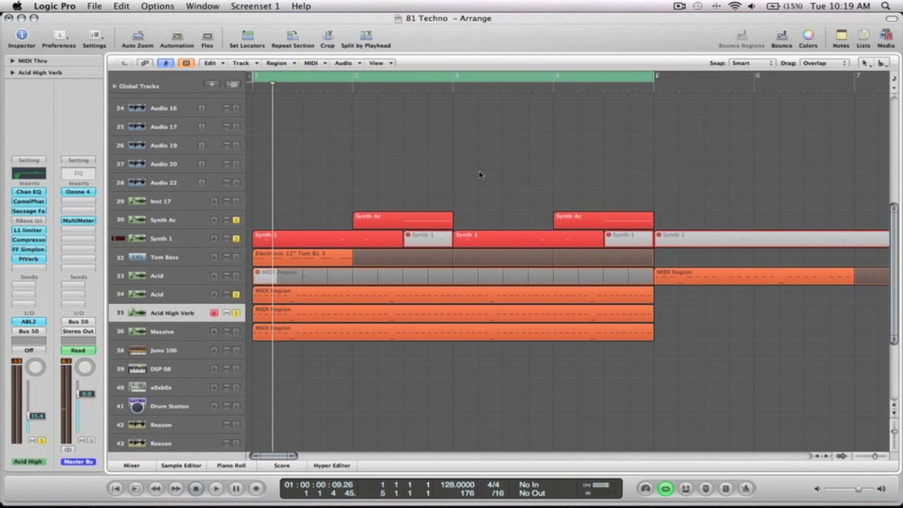
Clear all track solos and play back the full four-bar arrangement
{"action": "left_click", "coordinate": [460, 180], "text": "ctrl+alt"}
{"action": "left_click", "coordinate": [237, 277], "text": "alt"}
{"action": "left_click_drag", "start_coordinate": [430, 302], "coordinate": [242, 100]}
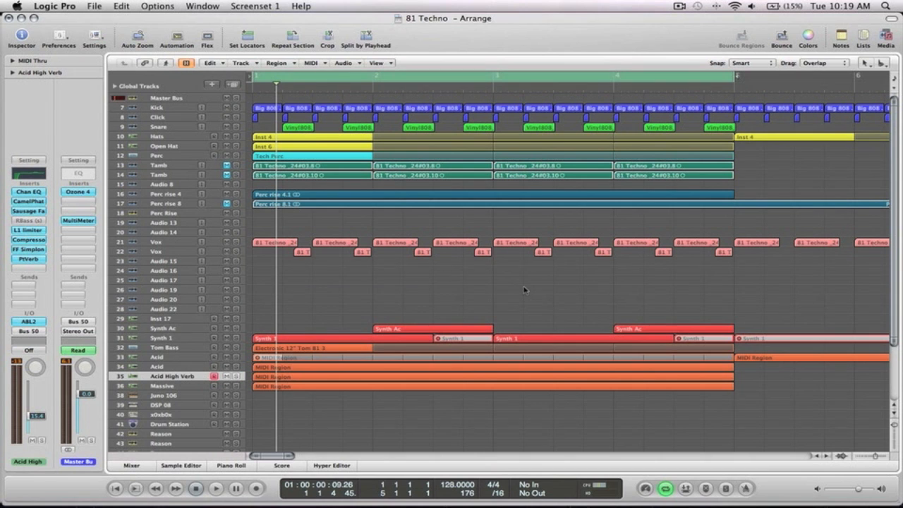
{"action": "key", "text": "space"}
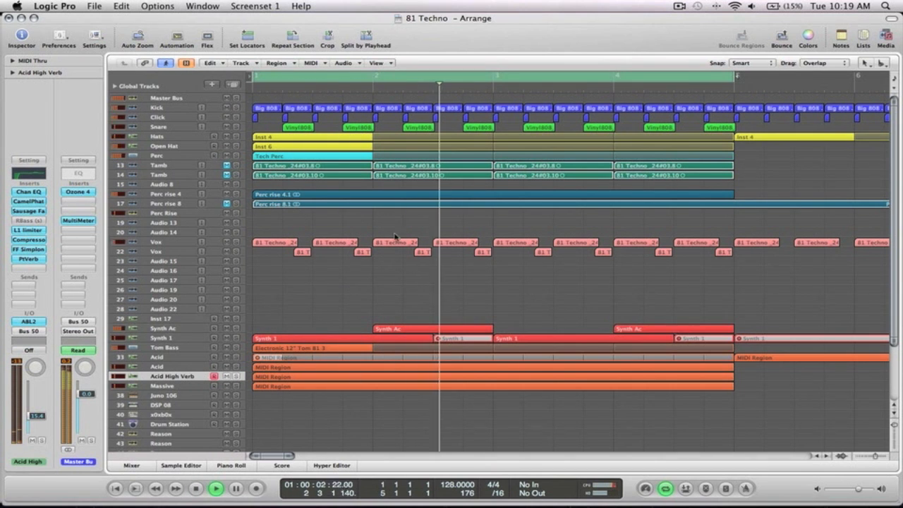
{"action": "left_click", "coordinate": [198, 211]}
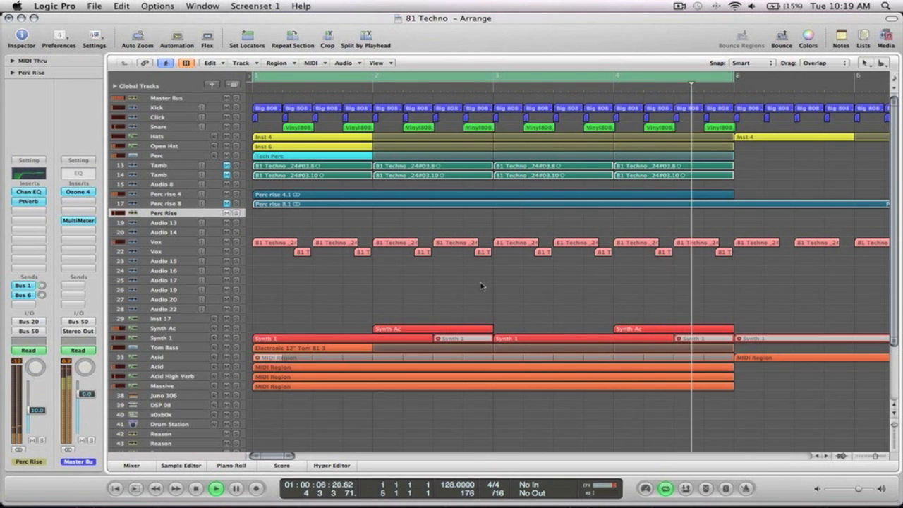
{"action": "key", "text": "z"}
{"action": "key", "text": "space"}
Create an empty region on the Inst 17 track from bar 1 to bar 16, and extend the cycle range to match
{"action": "left_click_drag", "start_coordinate": [427, 311], "coordinate": [251, 91]}
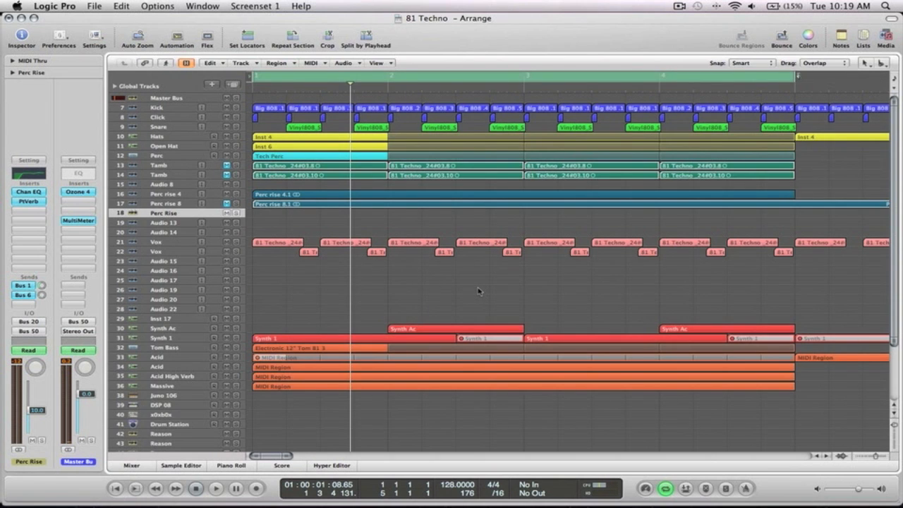
{"action": "left_click", "coordinate": [169, 319]}
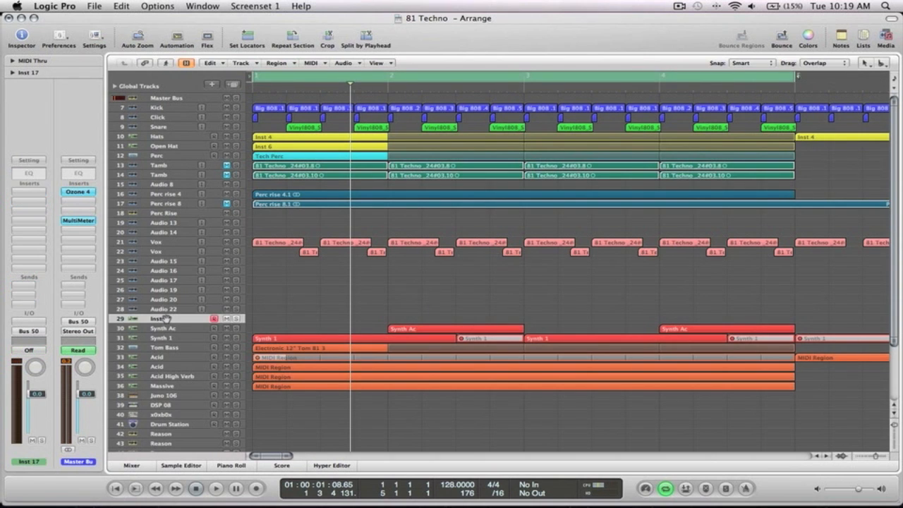
{"action": "left_click", "coordinate": [411, 285], "text": "ctrl+alt"}
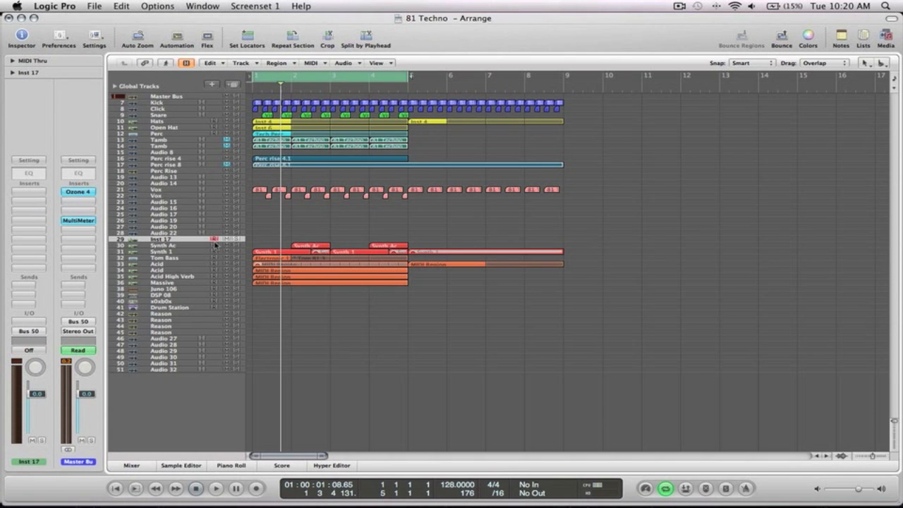
{"action": "key", "text": "Escape"}
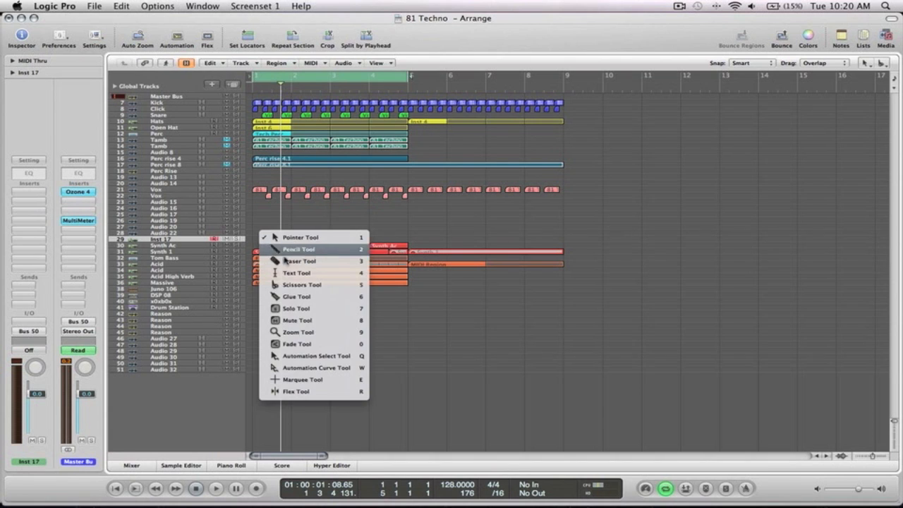
{"action": "left_click", "coordinate": [281, 251]}
{"action": "left_click", "coordinate": [285, 241]}
{"action": "key", "text": "Escape"}
{"action": "left_click", "coordinate": [289, 240]}
{"action": "left_click_drag", "start_coordinate": [298, 240], "coordinate": [835, 250]}
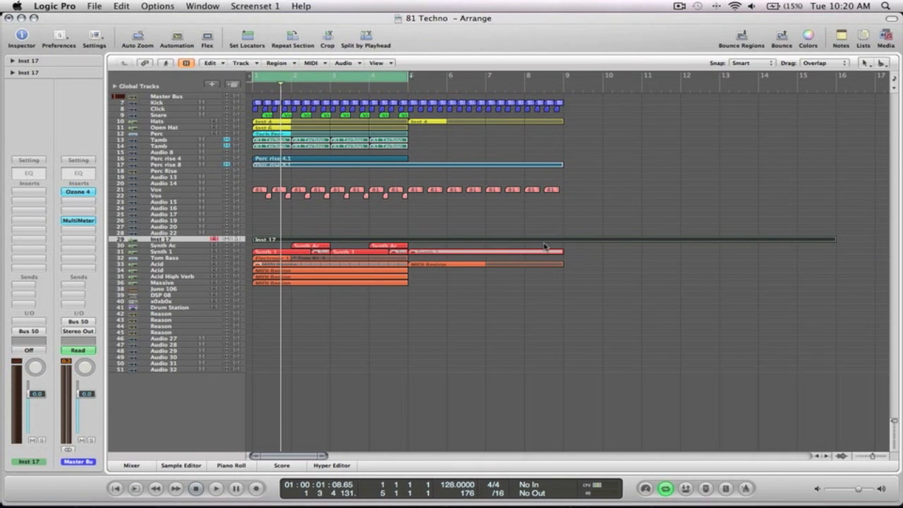
{"action": "left_click_drag", "start_coordinate": [409, 73], "coordinate": [836, 74]}
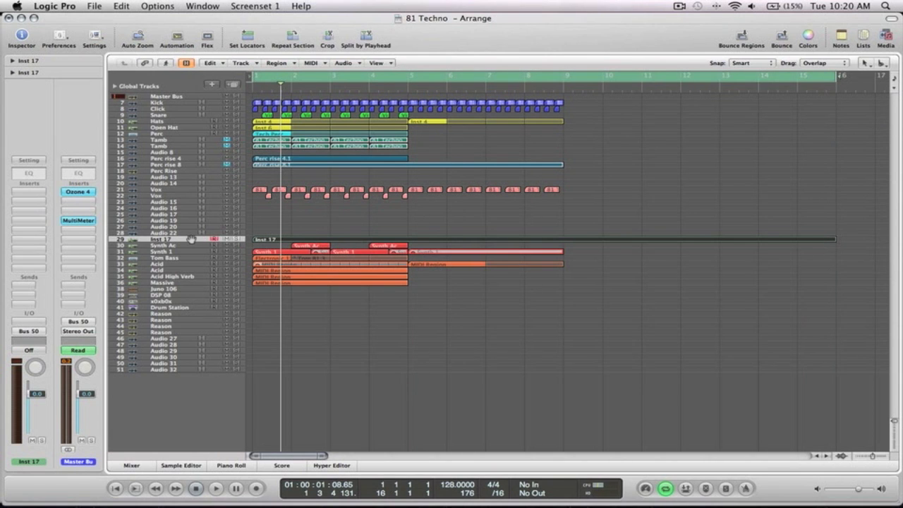
Add a C7 note at the start of the Inst 17 region in the Piano Roll and lengthen it across the whole region
{"action": "left_click_drag", "start_coordinate": [190, 240], "coordinate": [333, 267]}
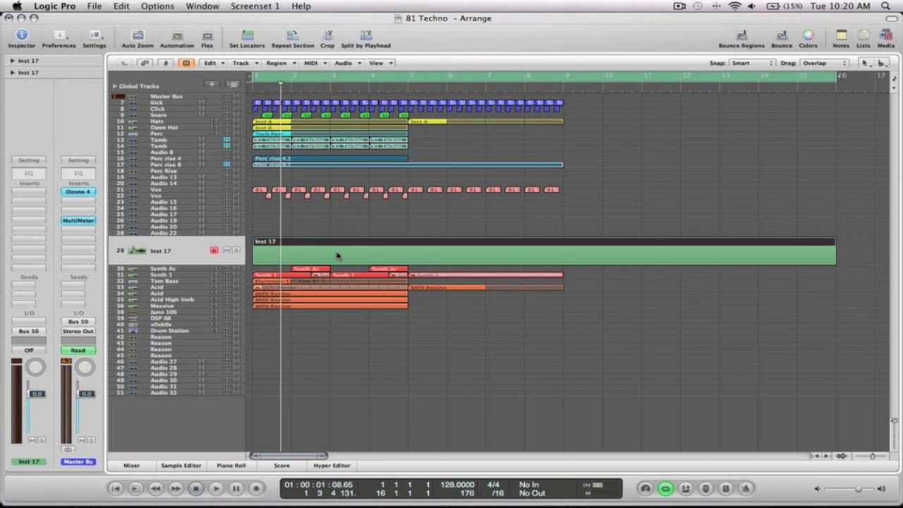
{"action": "double_click", "coordinate": [337, 256]}
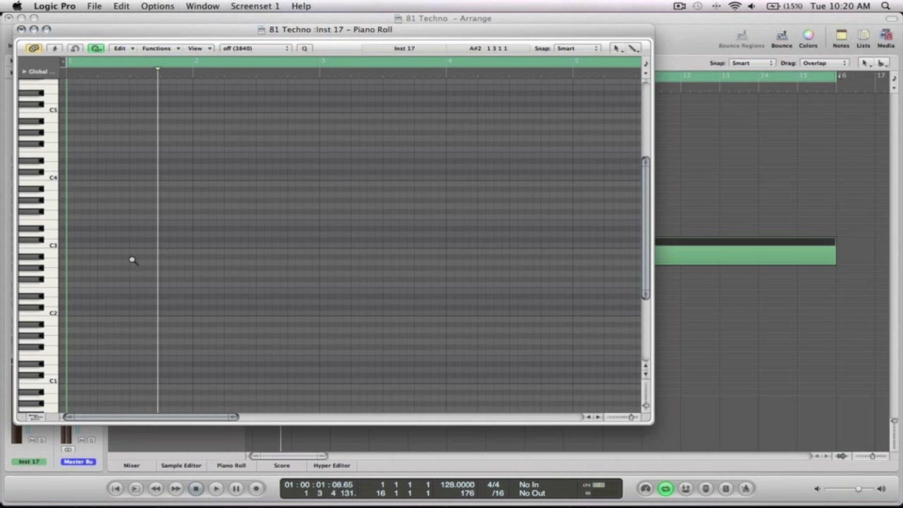
{"action": "scroll", "coordinate": [122, 202], "scroll_direction": "up", "scroll_amount": 5}
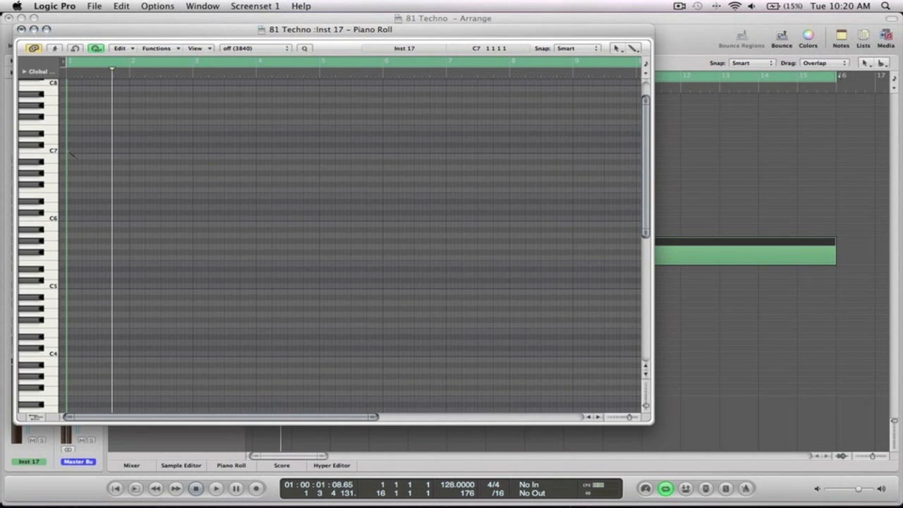
{"action": "key", "text": "z"}
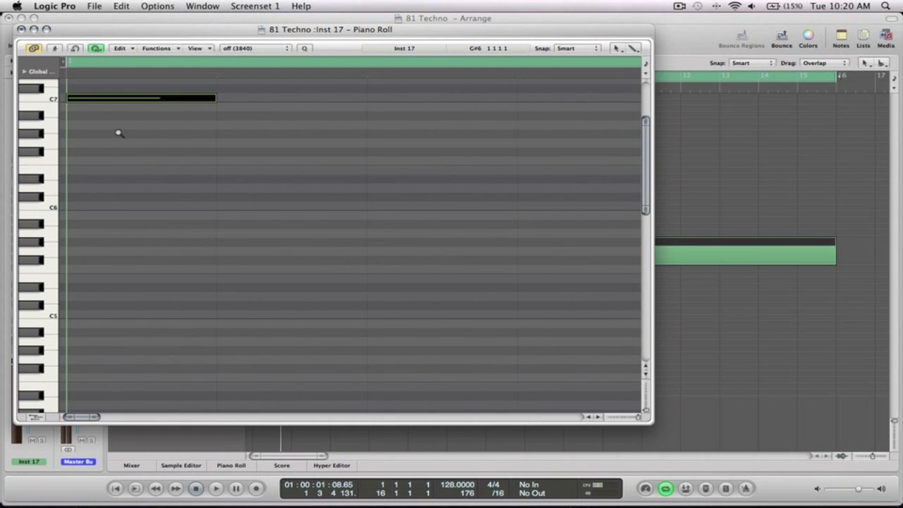
{"action": "key", "text": "z"}
{"action": "left_click", "coordinate": [143, 149], "text": "ctrl+alt"}
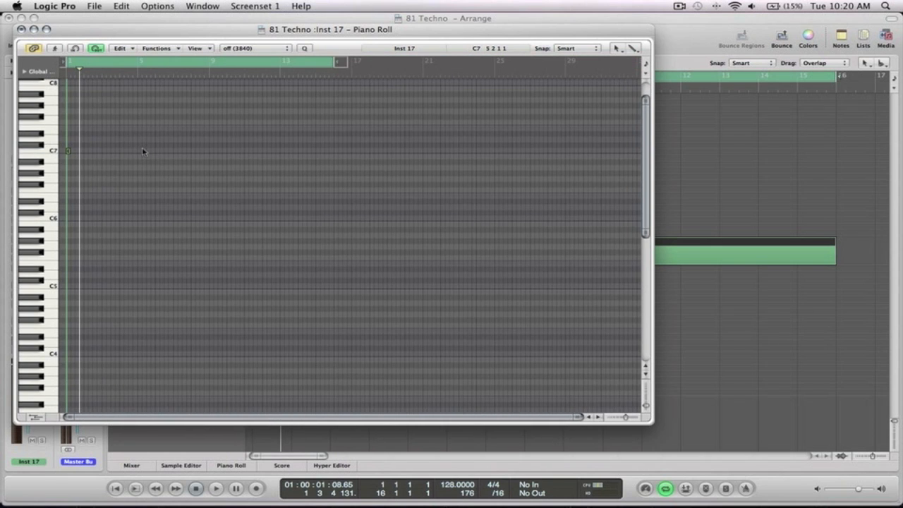
{"action": "left_click_drag", "start_coordinate": [67, 150], "coordinate": [315, 91]}
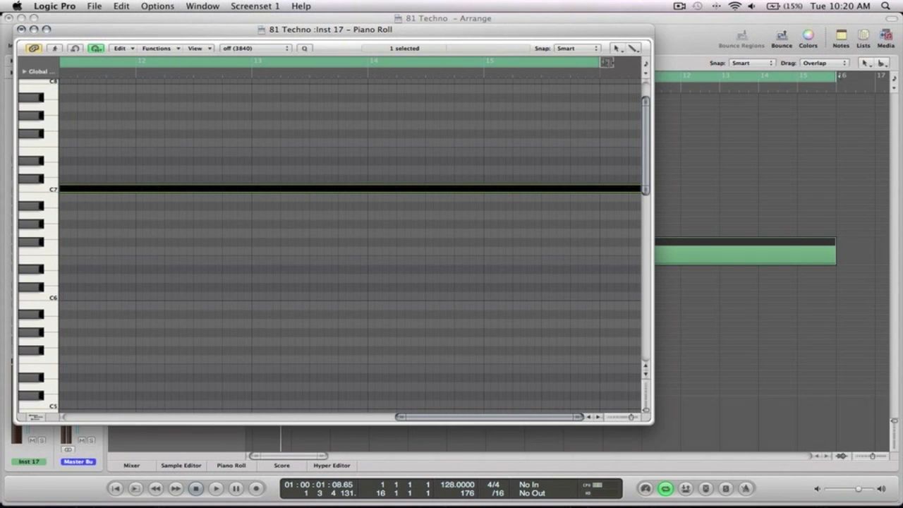
Extend the Inst 17 region and cycle range to bar 17, and fit the C7 note's end to the region's end
{"action": "mouse_move", "coordinate": [605, 62]}
{"action": "left_mouse_down"}
{"action": "mouse_move", "coordinate": [649, 65]}
{"action": "mouse_move", "coordinate": [615, 63]}
{"action": "mouse_move", "coordinate": [625, 62]}
{"action": "left_mouse_up"}
{"action": "left_click_drag", "start_coordinate": [558, 63], "coordinate": [619, 62]}
{"action": "mouse_move", "coordinate": [633, 200]}
{"action": "left_mouse_down"}
{"action": "mouse_move", "coordinate": [603, 173]}
{"action": "mouse_move", "coordinate": [622, 191]}
{"action": "left_mouse_up"}
{"action": "left_click", "coordinate": [596, 130], "text": "ctrl+alt"}
{"action": "scroll", "coordinate": [614, 180], "scroll_direction": "down", "scroll_amount": 3}
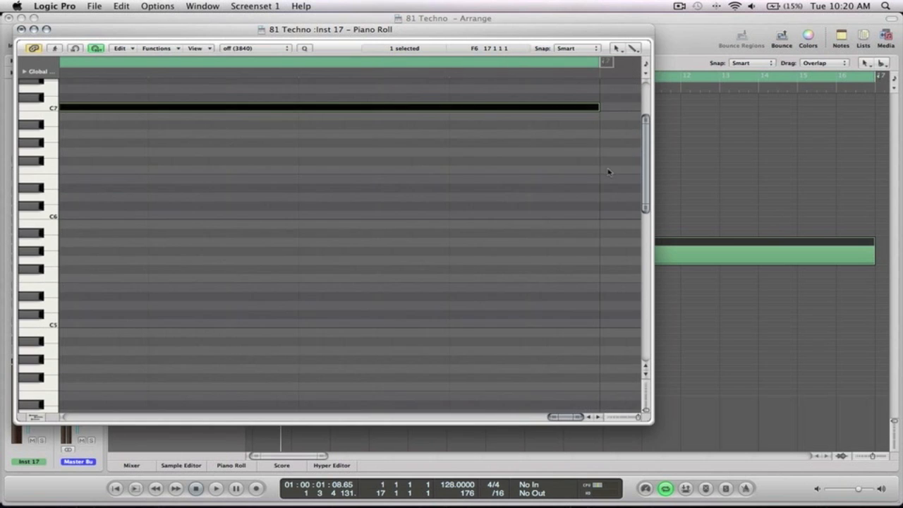
Close the Inst 17 Piano Roll and return to the Arrange window
{"action": "scroll", "coordinate": [608, 141], "scroll_direction": "up", "scroll_amount": 3}
{"action": "left_click", "coordinate": [505, 117]}
{"action": "key", "text": "ctrl+Left"}
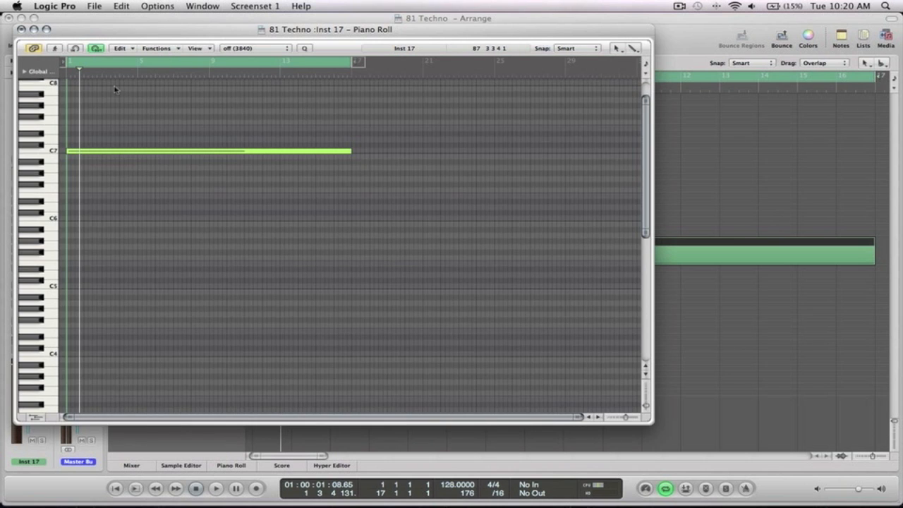
{"action": "left_click", "coordinate": [21, 29]}
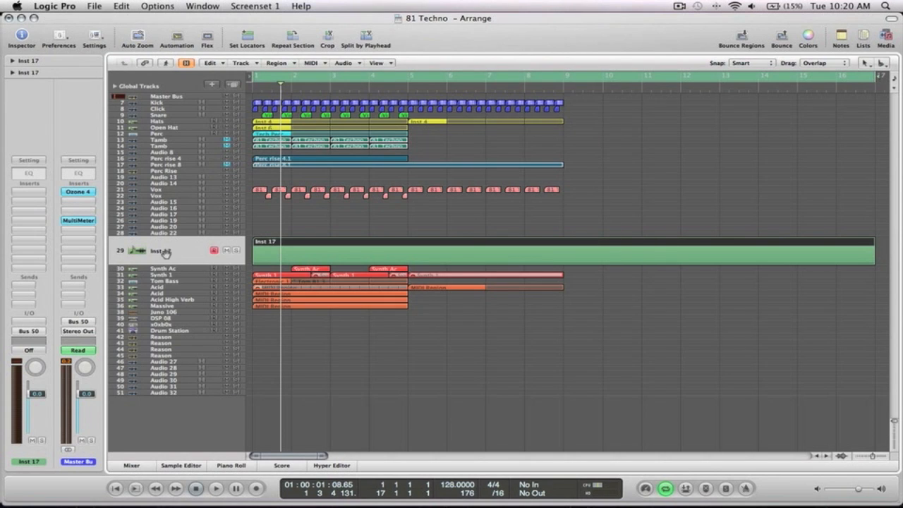
Solo the Inst 17 track and load the LennarDigital Sylenth1 software instrument on it
{"action": "left_click", "coordinate": [237, 251]}
{"action": "left_click", "coordinate": [36, 323]}
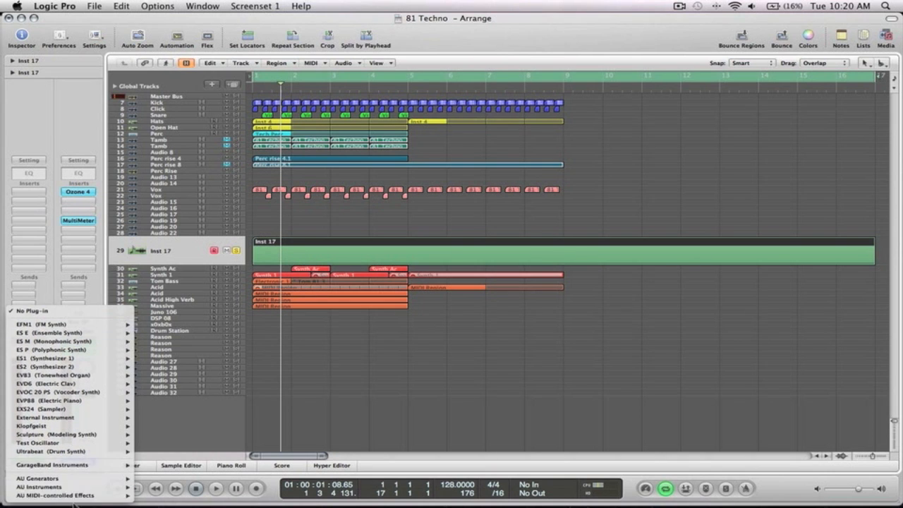
{"action": "mouse_move", "coordinate": [70, 487]}
{"action": "mouse_move", "coordinate": [180, 479]}
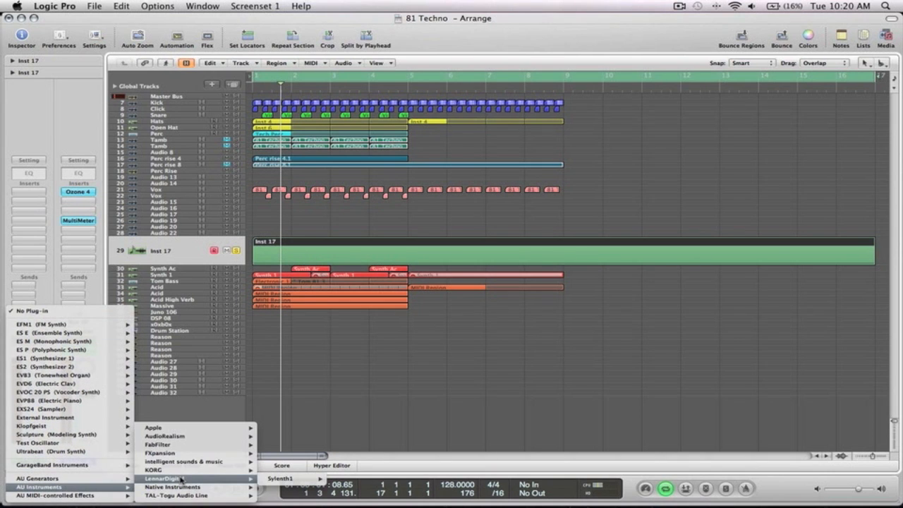
{"action": "left_click", "coordinate": [289, 479]}
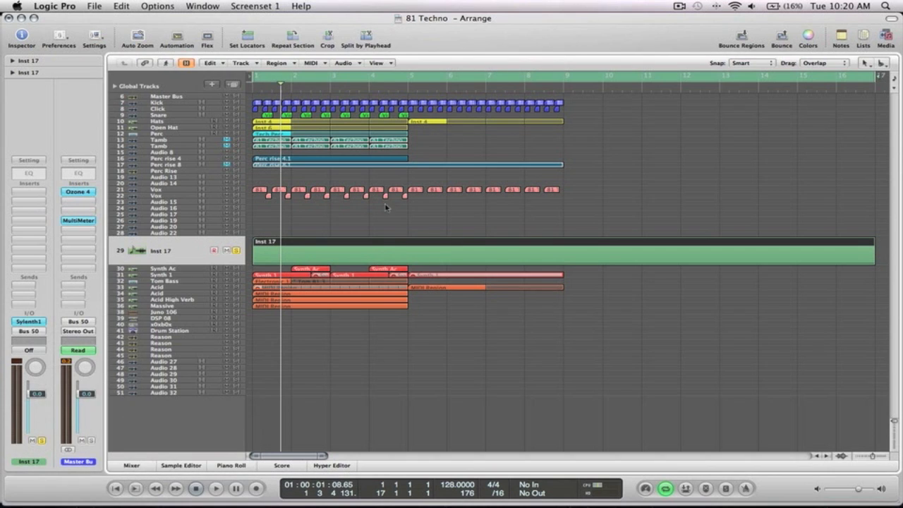
Initialize the Sylenth1 preset, and lower the Inst 17 channel volume by 13.0 dB for playback
{"action": "left_click", "coordinate": [242, 189]}
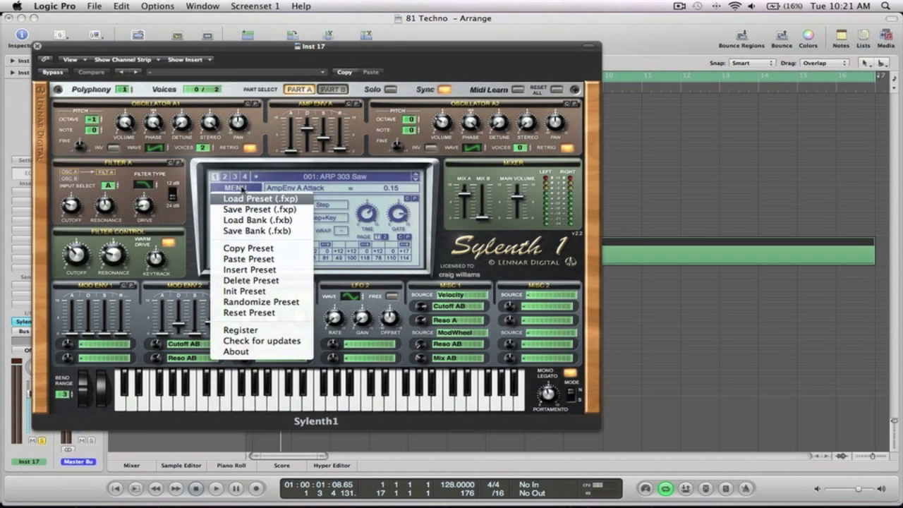
{"action": "left_click", "coordinate": [233, 290]}
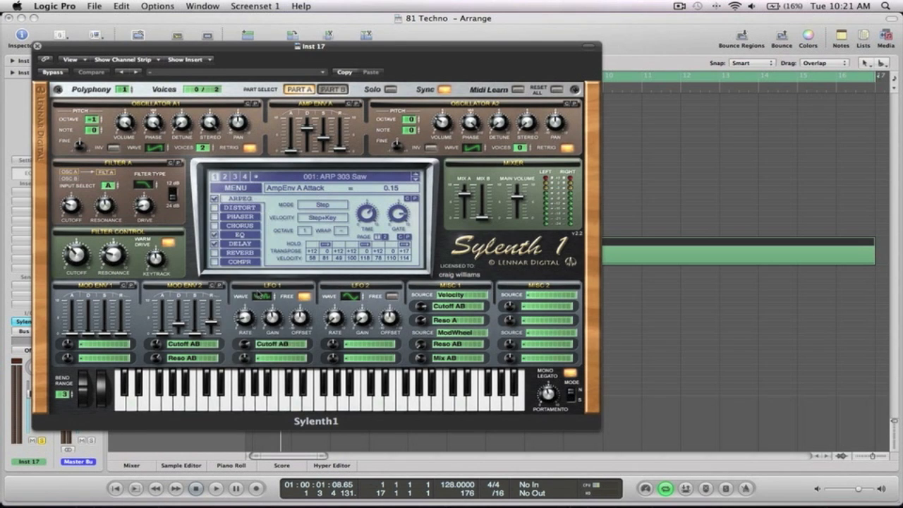
{"action": "left_click_drag", "start_coordinate": [170, 48], "coordinate": [352, 31]}
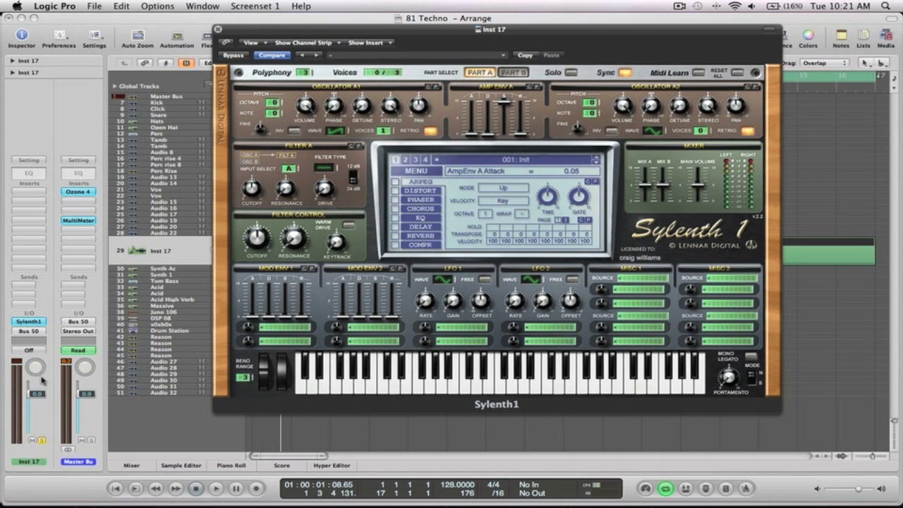
{"action": "left_click_drag", "start_coordinate": [34, 413], "coordinate": [34, 432]}
{"action": "key", "text": "space"}
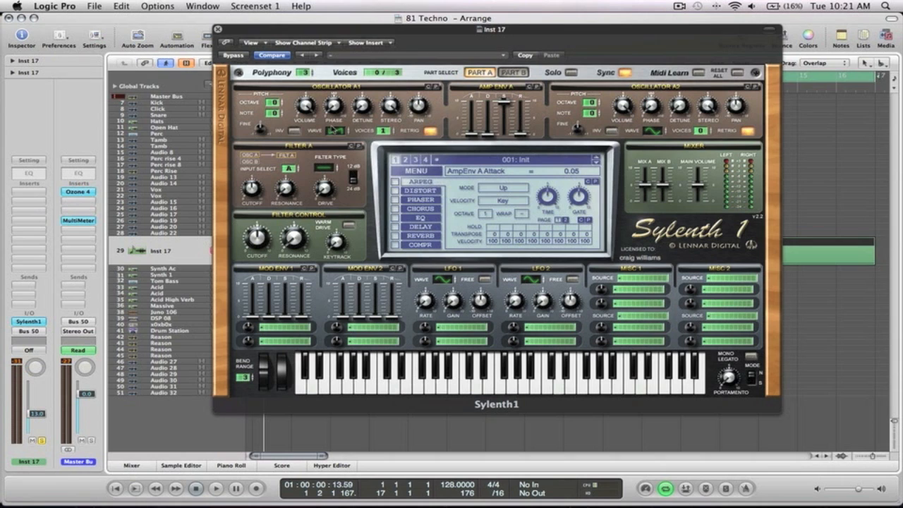
Set oscillator A2 to a Saw wave and give oscillators A1 and A2 two voices each
{"action": "left_click", "coordinate": [652, 132]}
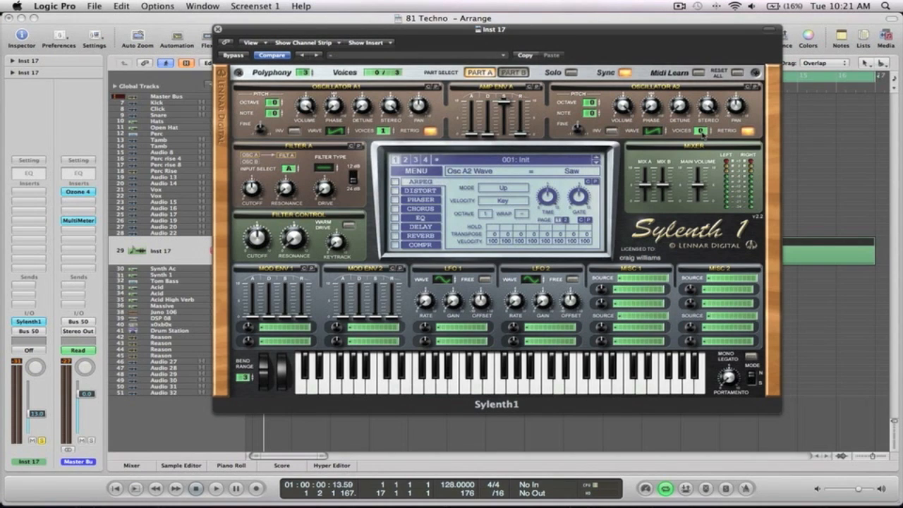
{"action": "left_click_drag", "start_coordinate": [703, 133], "coordinate": [704, 116]}
{"action": "left_click_drag", "start_coordinate": [382, 133], "coordinate": [381, 120]}
Adjust the detune and stereo amounts of oscillators A1 and A2
{"action": "left_click", "coordinate": [362, 106]}
{"action": "left_click_drag", "start_coordinate": [675, 106], "coordinate": [675, 73]}
{"action": "left_click_drag", "start_coordinate": [391, 112], "coordinate": [390, 124]}
{"action": "mouse_move", "coordinate": [707, 106]}
{"action": "left_mouse_down"}
{"action": "mouse_move", "coordinate": [708, 121]}
{"action": "mouse_move", "coordinate": [714, 117]}
{"action": "left_mouse_up"}
{"action": "left_click", "coordinate": [391, 107]}
Set the Amp Env A attack to 0.00 and oscillator A2's octave to +2
{"action": "left_click", "coordinate": [470, 134]}
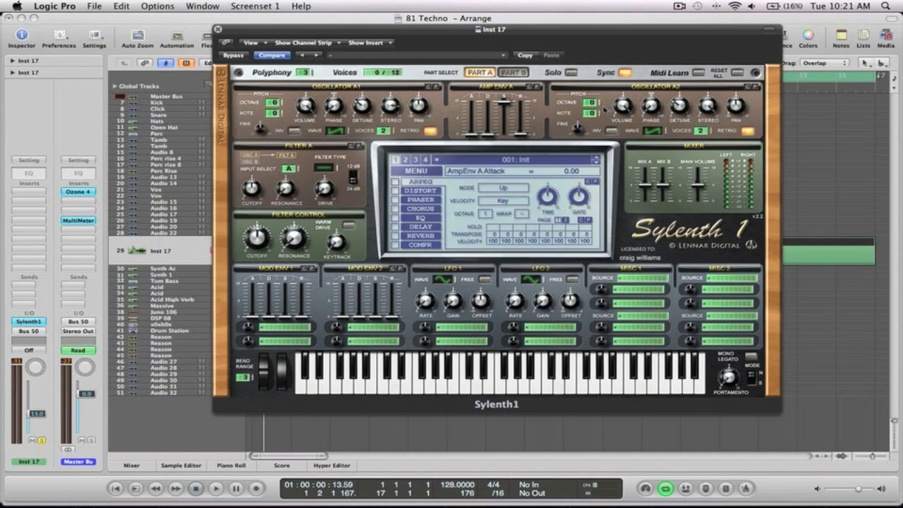
{"action": "left_click_drag", "start_coordinate": [597, 103], "coordinate": [596, 98]}
Set Filter A to Lowpass with a Filter Control cutoff of 478.79 Hz, turn on Warm Drive, and audition the sound
{"action": "left_click", "coordinate": [325, 167]}
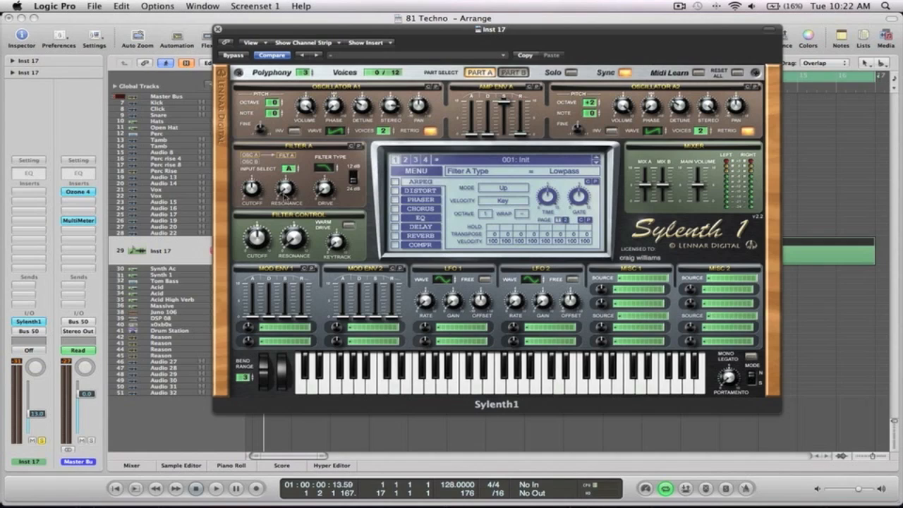
{"action": "left_click", "coordinate": [323, 189]}
{"action": "left_click_drag", "start_coordinate": [255, 230], "coordinate": [255, 226]}
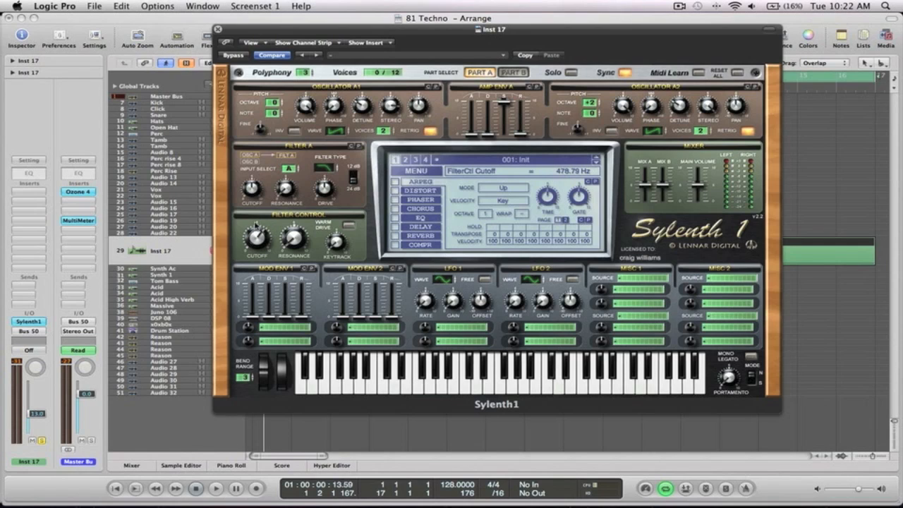
{"action": "left_click", "coordinate": [294, 238]}
{"action": "left_click", "coordinate": [347, 225]}
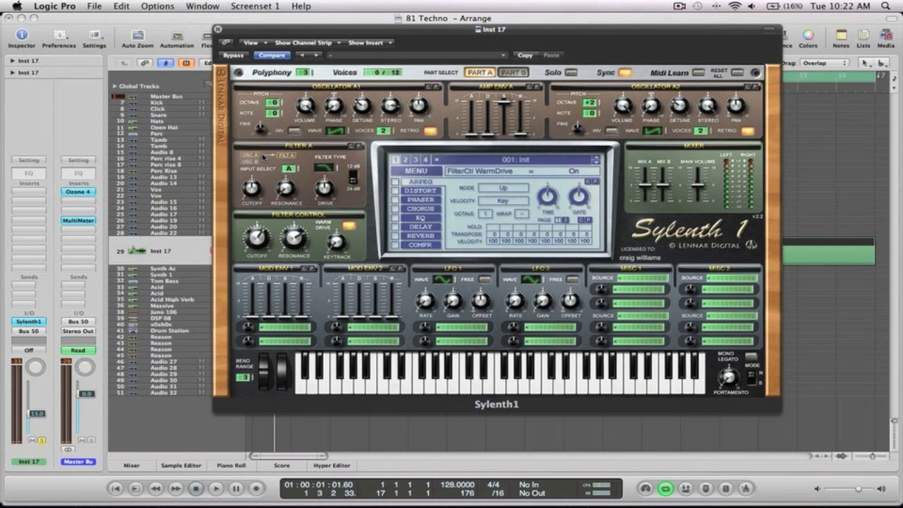
{"action": "key", "text": "space"}
{"action": "key", "text": "space"}
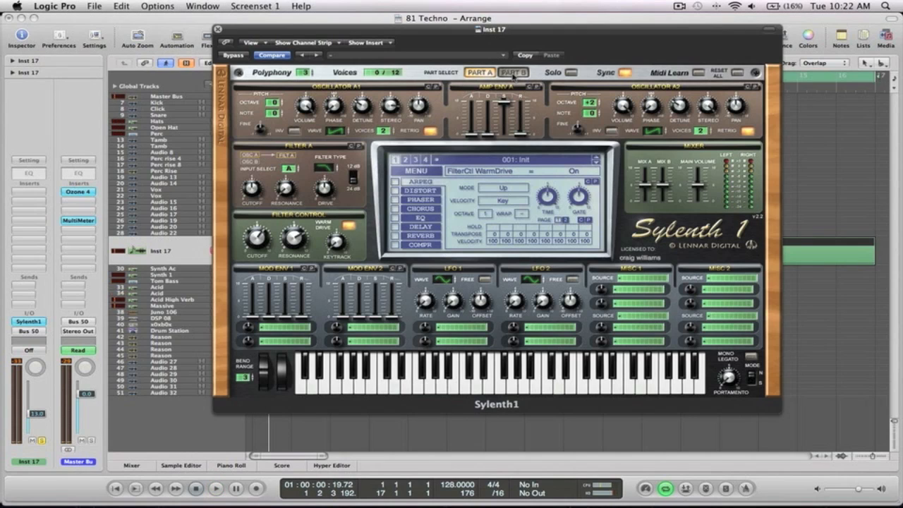
In Part B, set oscillator B2 to a noise wave with 1 voice, and set Filter B to Lowpass
{"action": "left_click", "coordinate": [513, 72]}
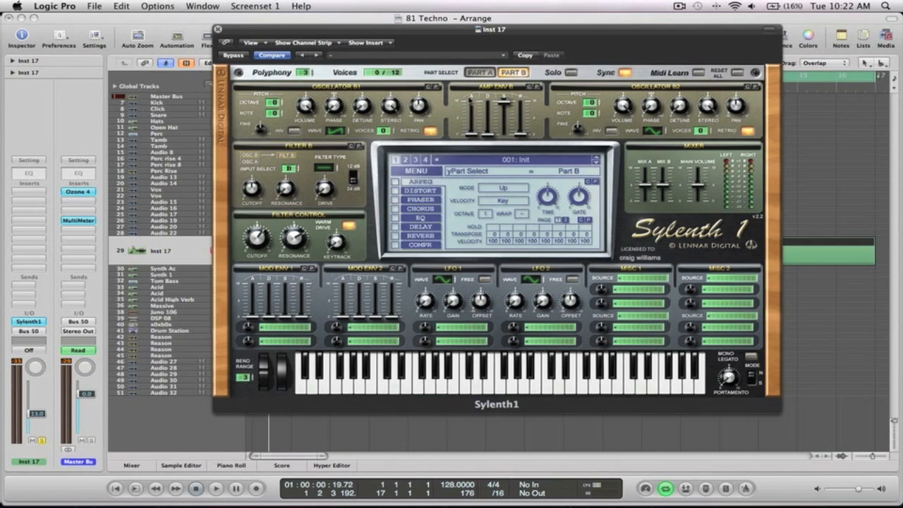
{"action": "left_click_drag", "start_coordinate": [654, 131], "coordinate": [651, 3]}
{"action": "left_click_drag", "start_coordinate": [702, 131], "coordinate": [703, 125]}
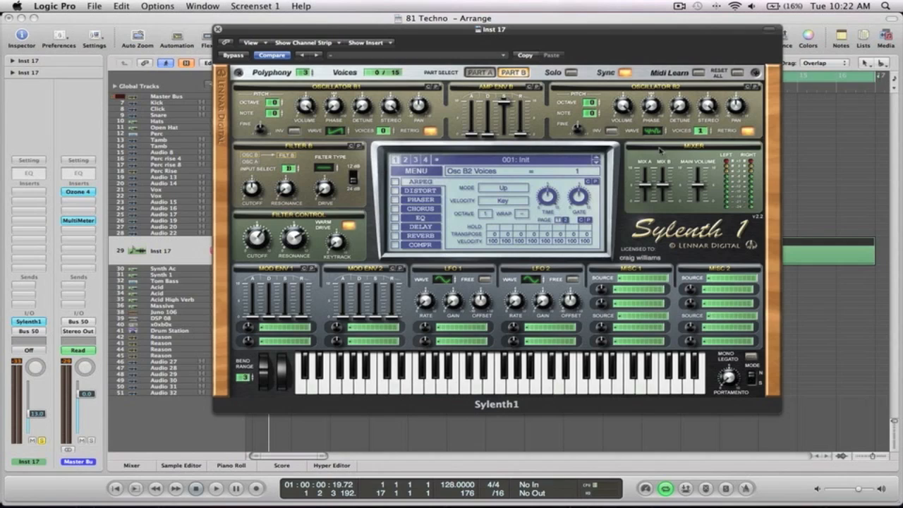
{"action": "left_click", "coordinate": [623, 106]}
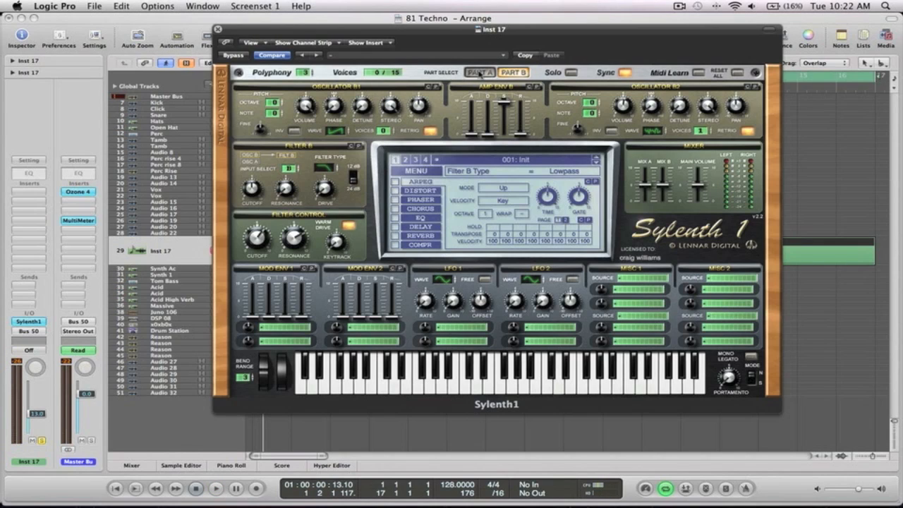
Compare the Part A and Part B amp envelopes, and set the Amp Env B decay to 3.56
{"action": "left_click", "coordinate": [480, 73]}
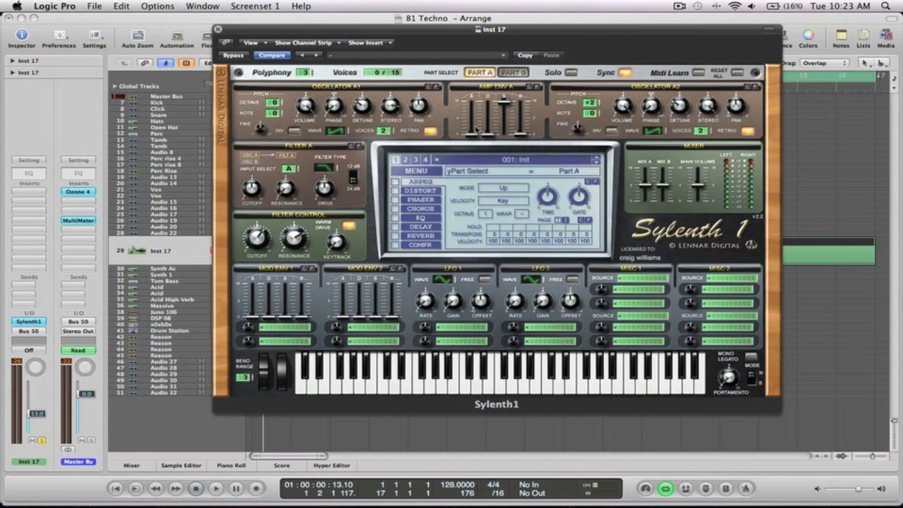
{"action": "left_click", "coordinate": [522, 72]}
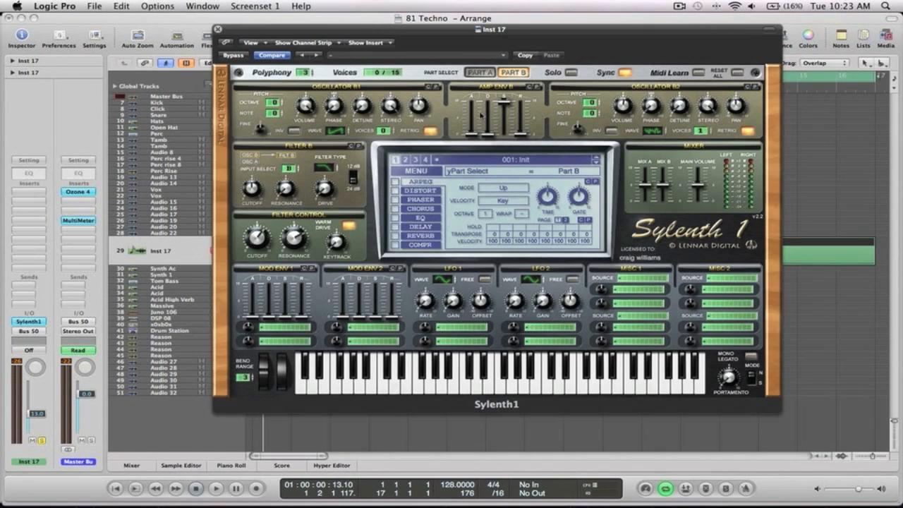
{"action": "left_click_drag", "start_coordinate": [491, 134], "coordinate": [489, 101]}
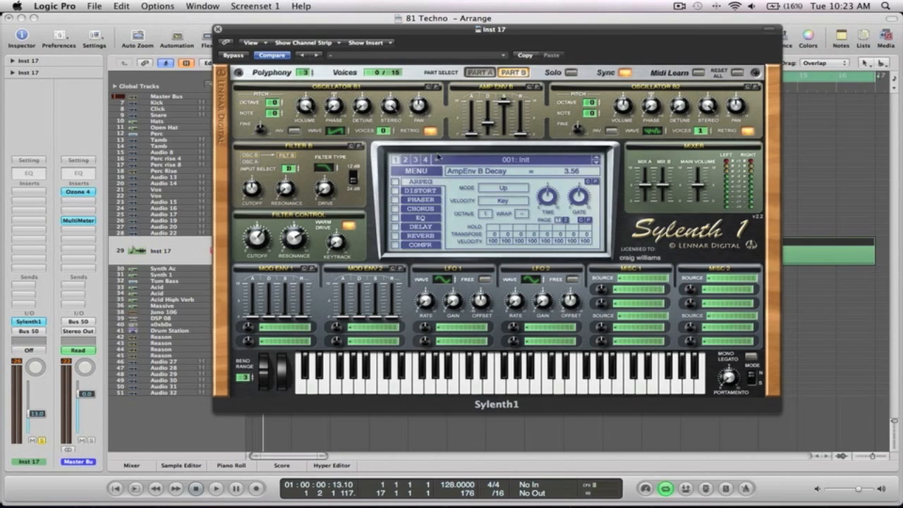
{"action": "left_click", "coordinate": [467, 139]}
{"action": "left_click", "coordinate": [480, 72]}
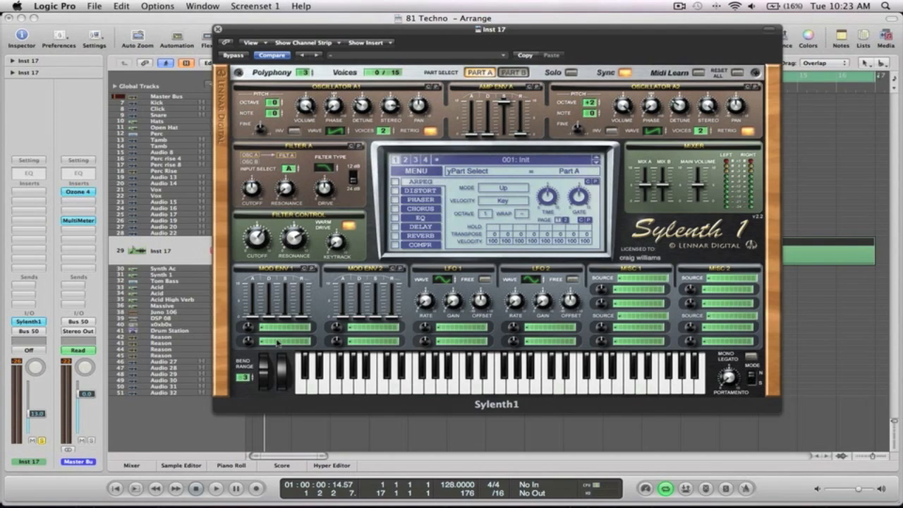
{"action": "left_click", "coordinate": [277, 343]}
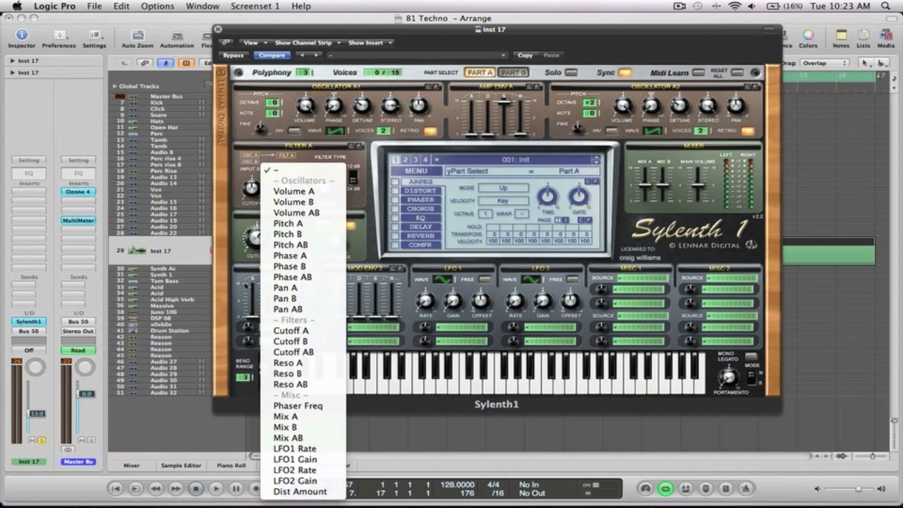
{"action": "left_click", "coordinate": [247, 286]}
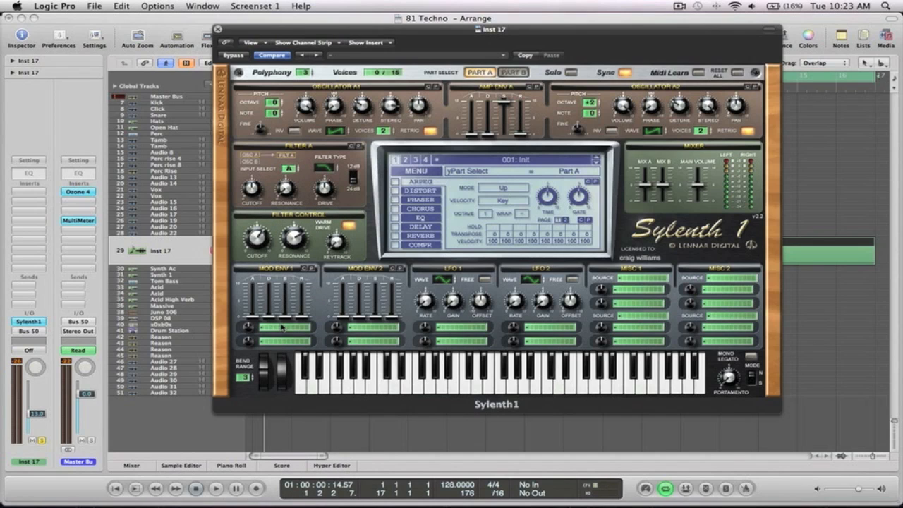
{"action": "left_click", "coordinate": [280, 329]}
{"action": "left_click", "coordinate": [240, 305]}
Open the Massive instrument from the Massive track, examine its envelope shape, and return to the Sylenth1 window
{"action": "left_click_drag", "start_coordinate": [294, 32], "coordinate": [395, 21]}
{"action": "left_click", "coordinate": [172, 306]}
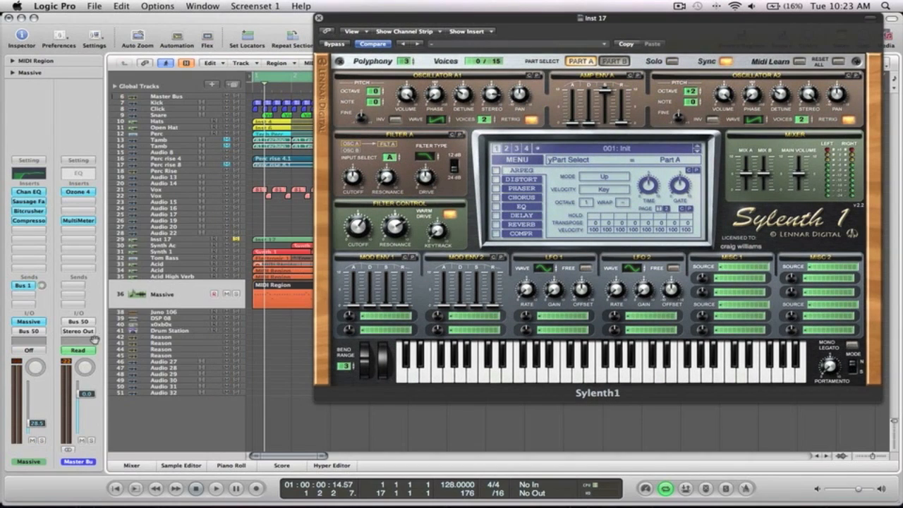
{"action": "left_click", "coordinate": [35, 322]}
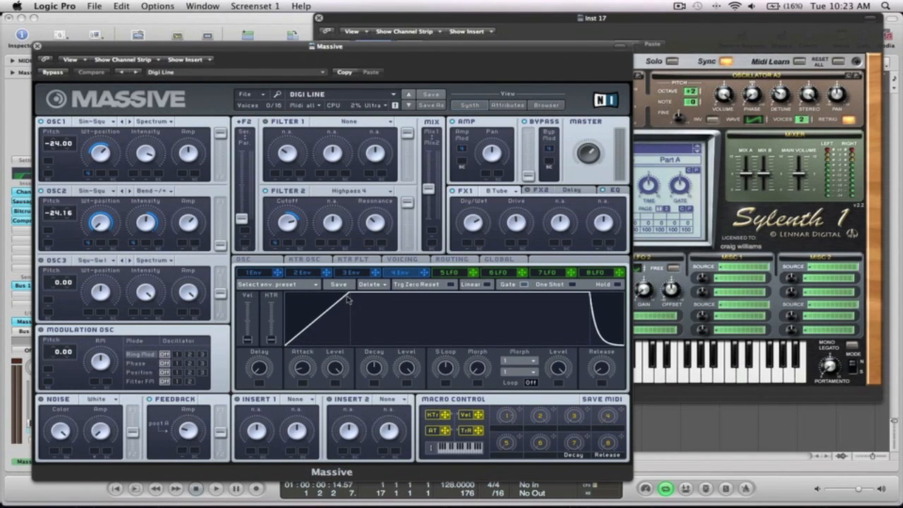
{"action": "left_click", "coordinate": [695, 20]}
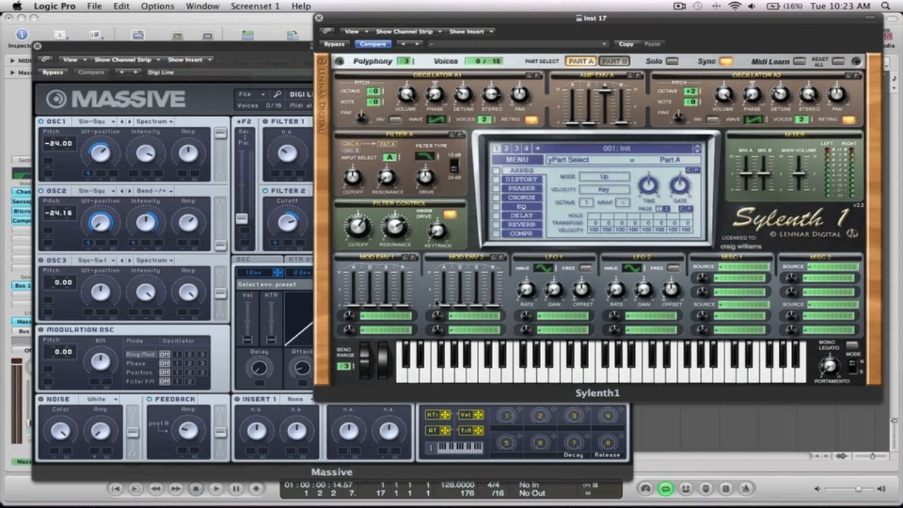
Set Sylenth1's Mod Env 1 decay to 10.00, compare it with Massive's envelope, and close Massive
{"action": "left_click_drag", "start_coordinate": [372, 308], "coordinate": [367, 160]}
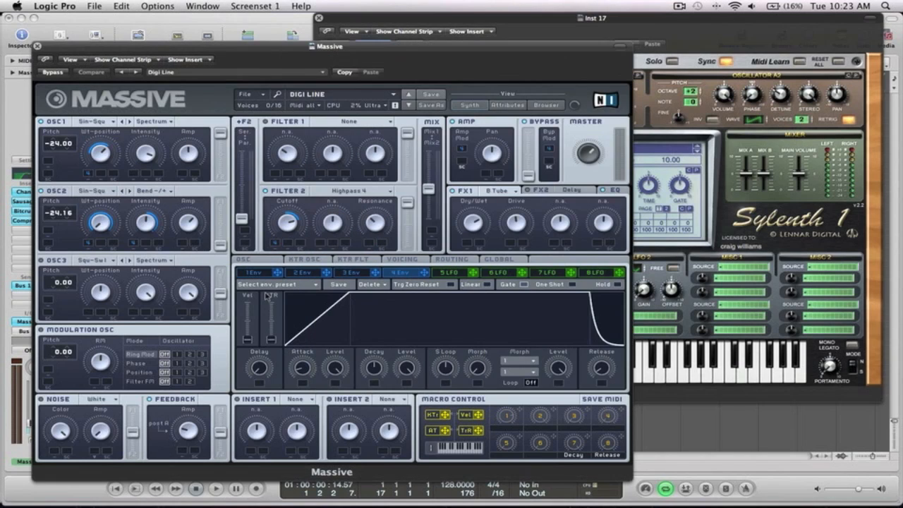
{"action": "left_click", "coordinate": [290, 60]}
{"action": "left_click_drag", "start_coordinate": [375, 366], "coordinate": [376, 434]}
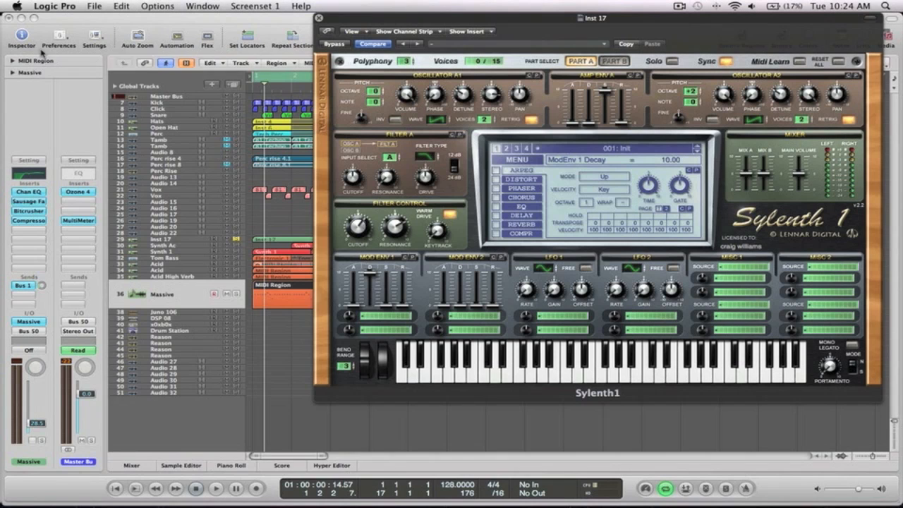
{"action": "left_click", "coordinate": [38, 46]}
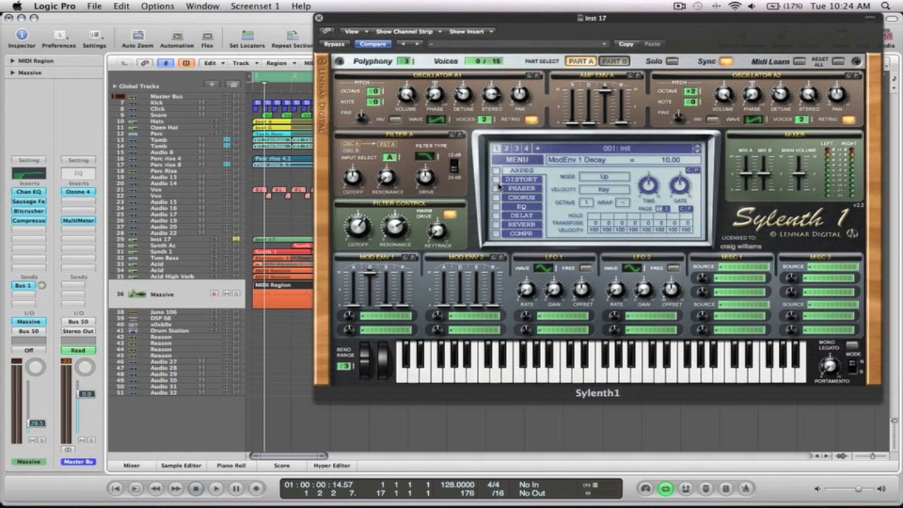
Route Mod Env 1 to Pitch AB with an amount of -10.00 and play back the falling pitch sweep
{"action": "left_click", "coordinate": [372, 315]}
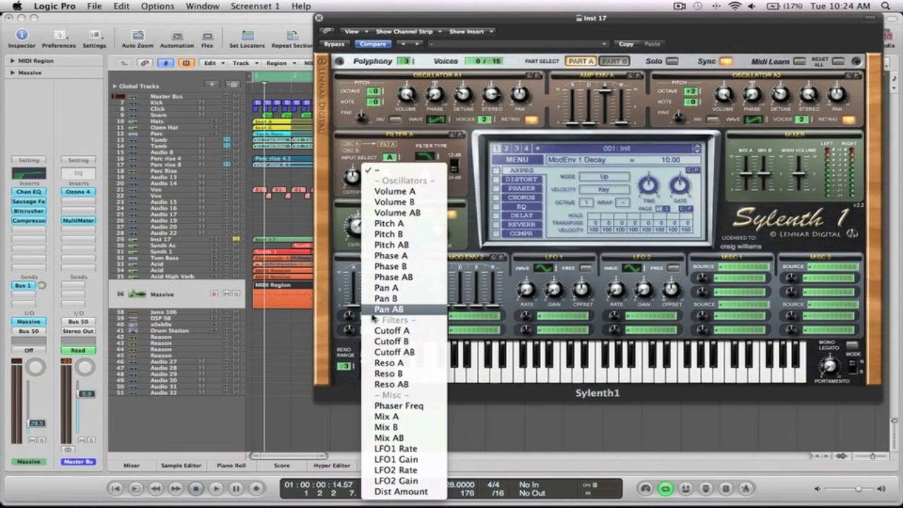
{"action": "left_click", "coordinate": [413, 247]}
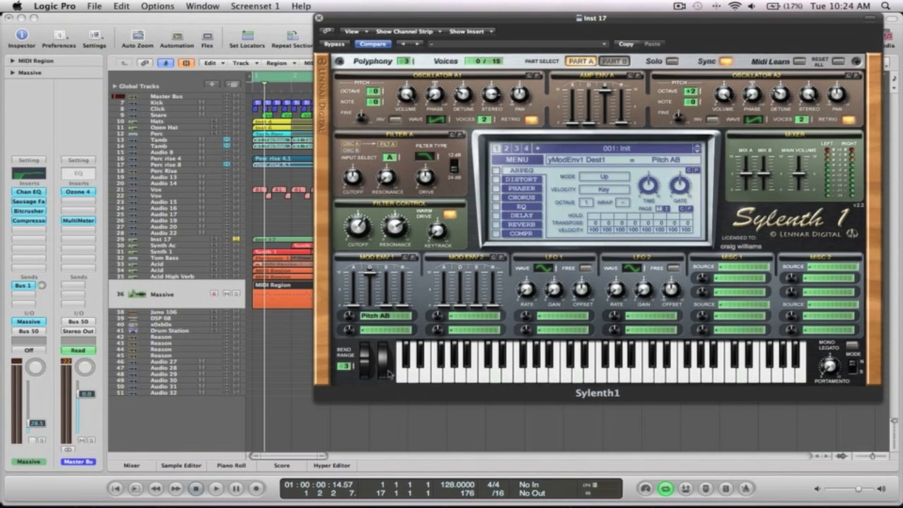
{"action": "left_click_drag", "start_coordinate": [349, 315], "coordinate": [349, 439]}
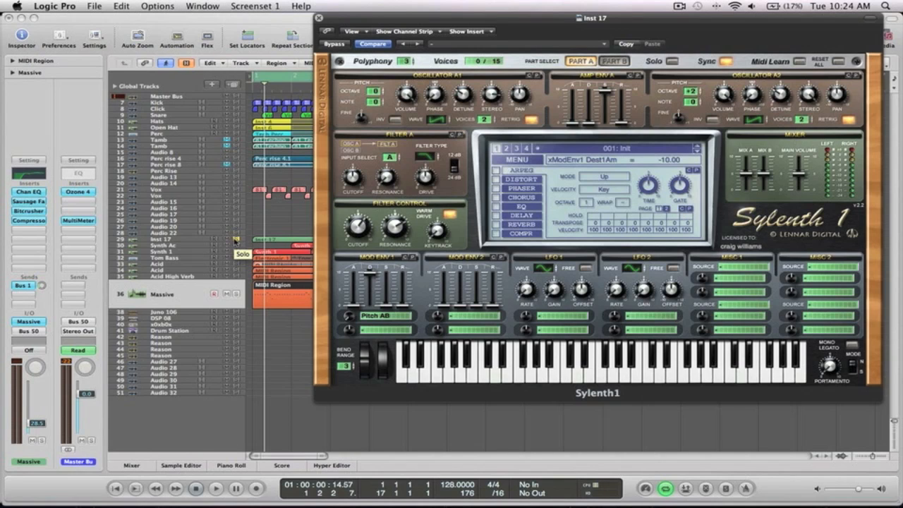
{"action": "key", "text": "space"}
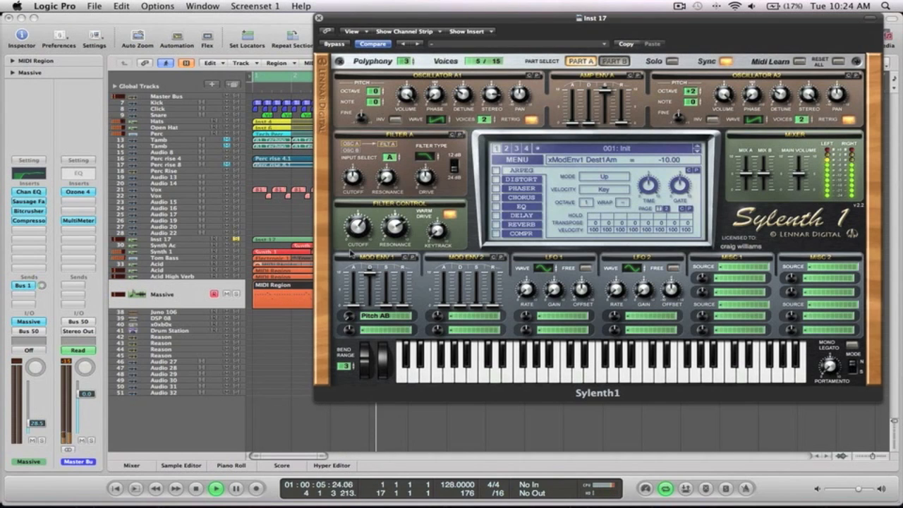
{"action": "key", "text": "space"}
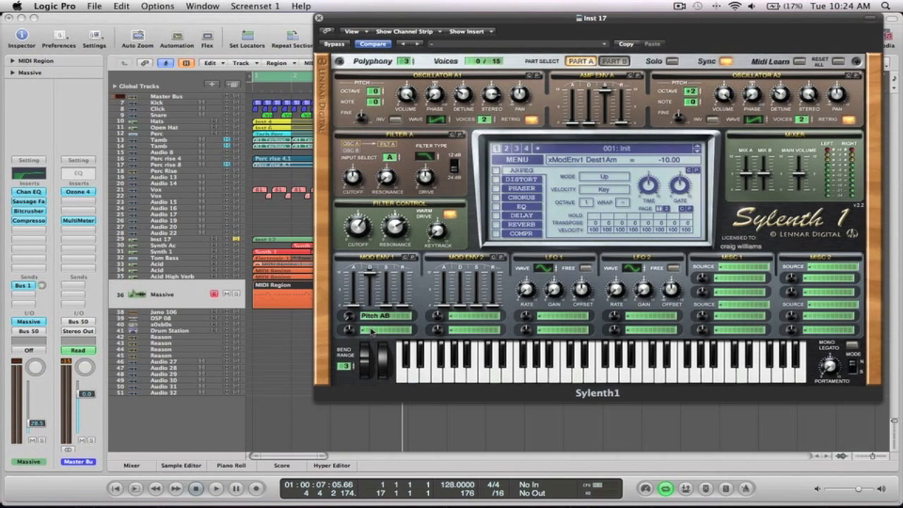
Route Sylenth1's LFO 1 to Pitch AB and set the LFO 1 rate to 1/128
{"action": "left_click", "coordinate": [372, 329]}
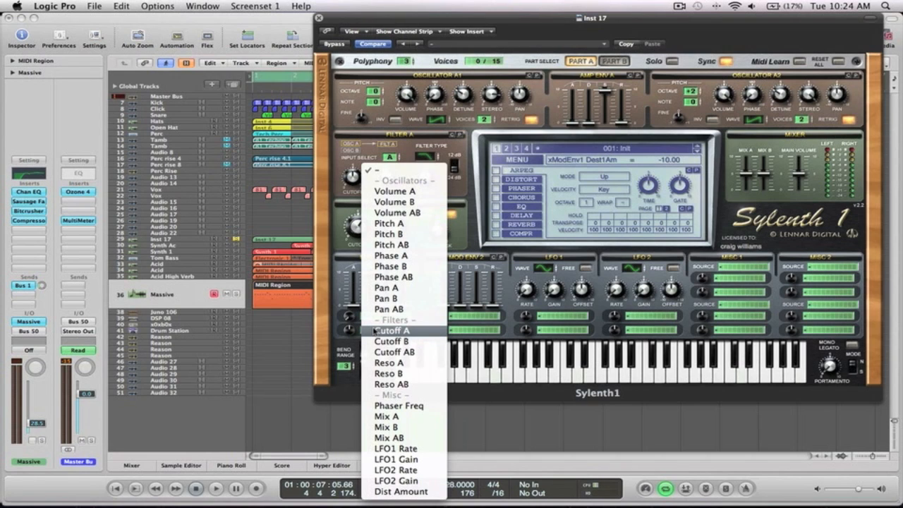
{"action": "left_click", "coordinate": [337, 309]}
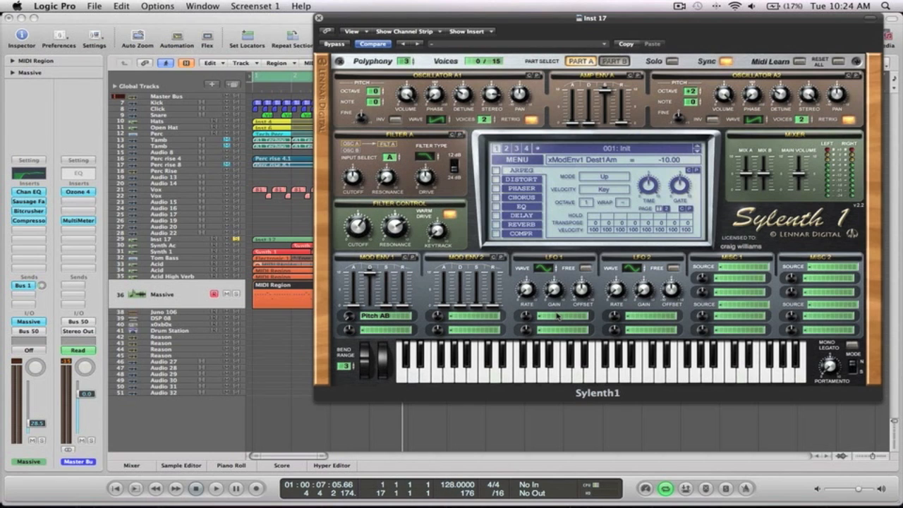
{"action": "left_click", "coordinate": [558, 316]}
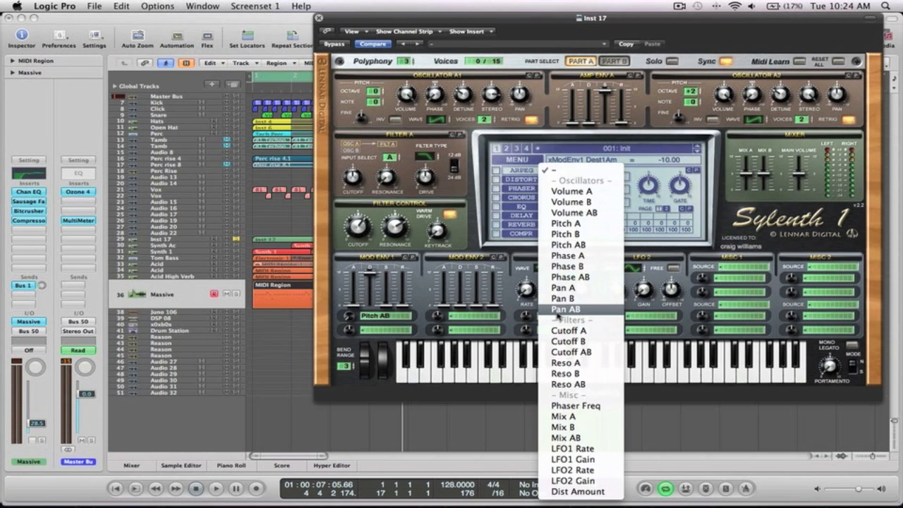
{"action": "left_click", "coordinate": [579, 244]}
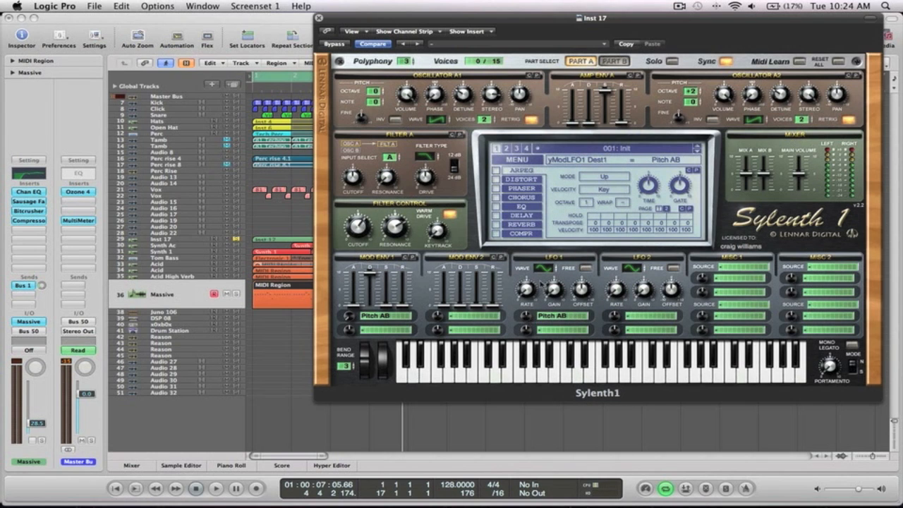
{"action": "left_click_drag", "start_coordinate": [528, 293], "coordinate": [527, 192]}
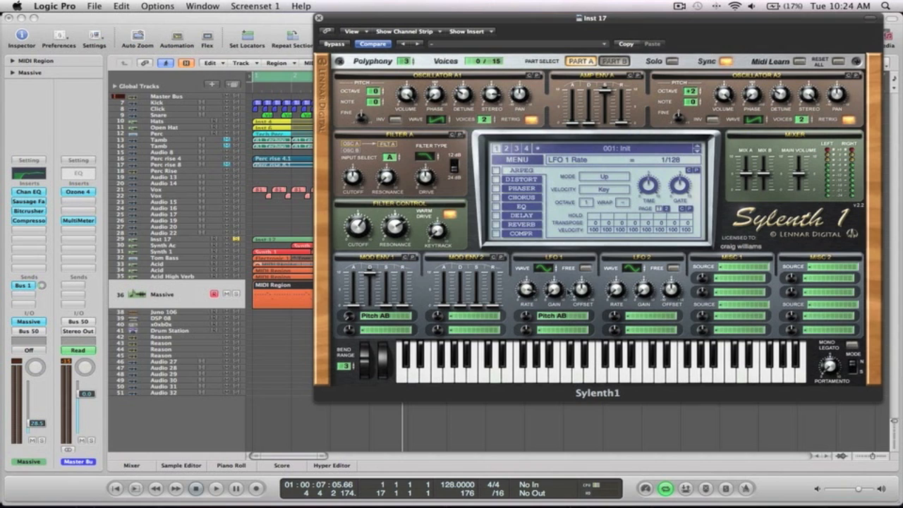
Adjust the LFO 1 gain and set its Pitch AB modulation amount to 1.00
{"action": "left_click_drag", "start_coordinate": [554, 289], "coordinate": [555, 213]}
{"action": "left_click_drag", "start_coordinate": [551, 272], "coordinate": [551, 250]}
{"action": "left_click_drag", "start_coordinate": [546, 273], "coordinate": [545, 326]}
{"action": "mouse_move", "coordinate": [545, 275]}
{"action": "left_mouse_down"}
{"action": "mouse_move", "coordinate": [545, 262]}
{"action": "mouse_move", "coordinate": [547, 277]}
{"action": "left_mouse_up"}
{"action": "left_click", "coordinate": [528, 318]}
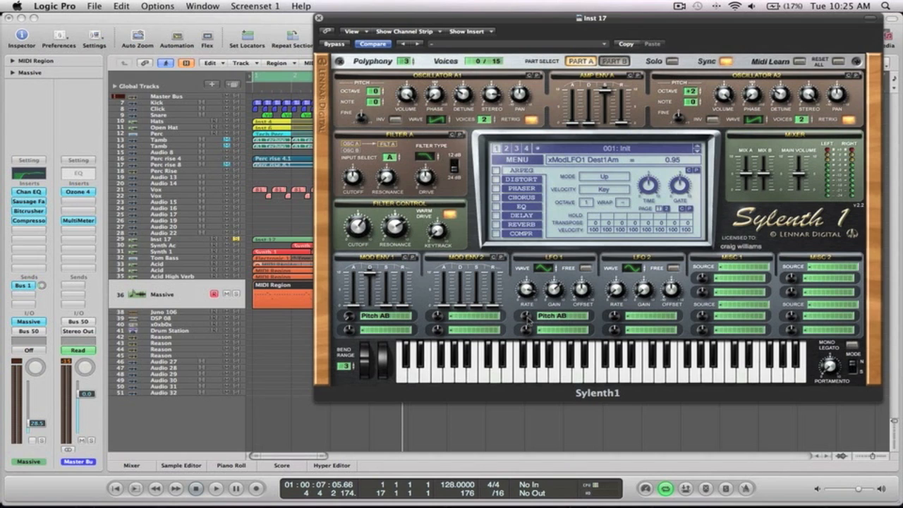
{"action": "left_click_drag", "start_coordinate": [527, 318], "coordinate": [529, 315]}
Route Mod Env 1's second destination to LFO1 Rate with an amount of -6.19
{"action": "left_click", "coordinate": [377, 330]}
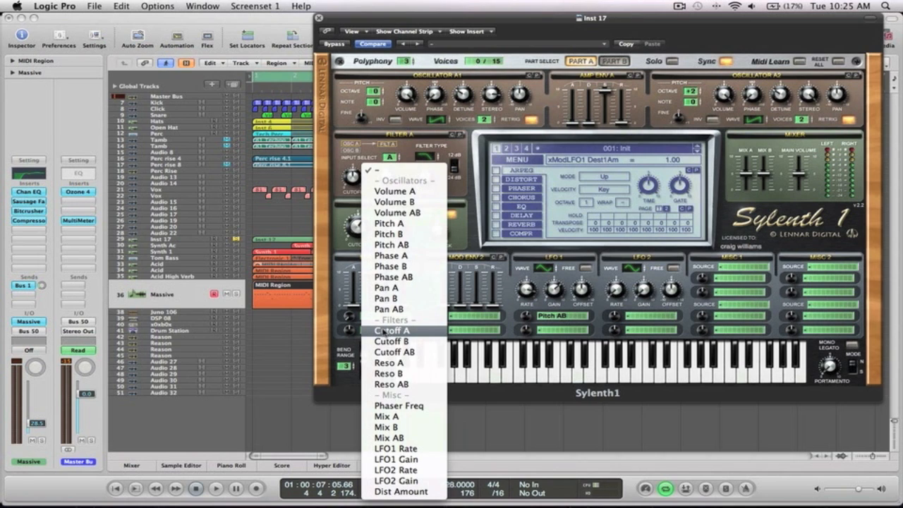
{"action": "left_click", "coordinate": [409, 448]}
{"action": "left_click_drag", "start_coordinate": [351, 330], "coordinate": [352, 366]}
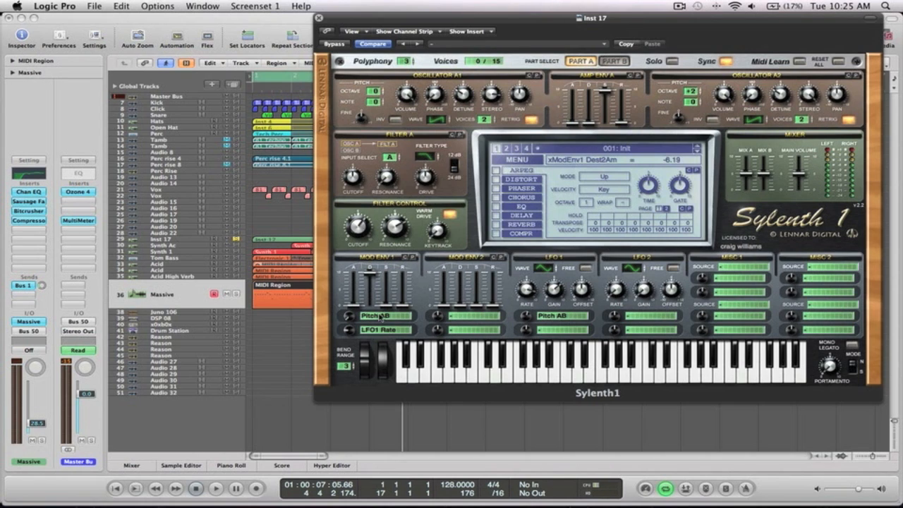
Route Mod Env 2 to Cutoff AB with an amount of -10.00 and set its decay to 10.00
{"action": "left_click", "coordinate": [471, 318]}
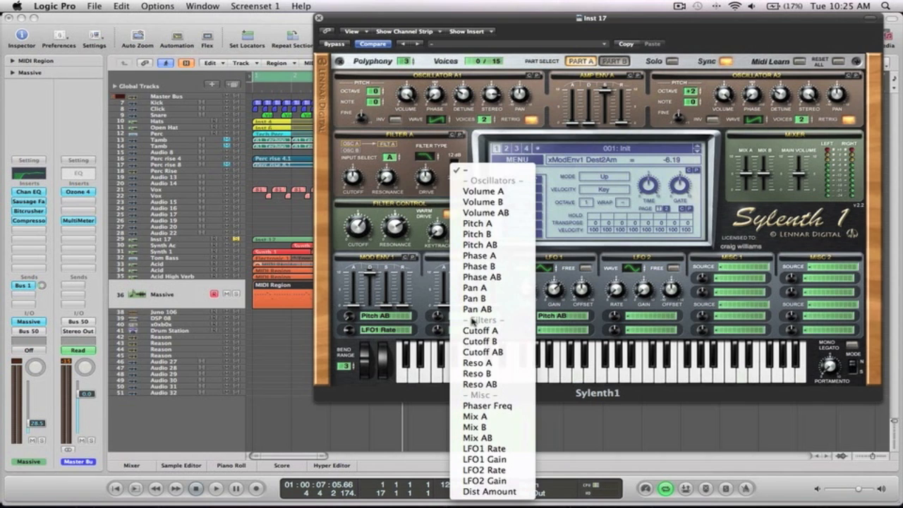
{"action": "left_click", "coordinate": [483, 351]}
{"action": "left_click", "coordinate": [437, 318]}
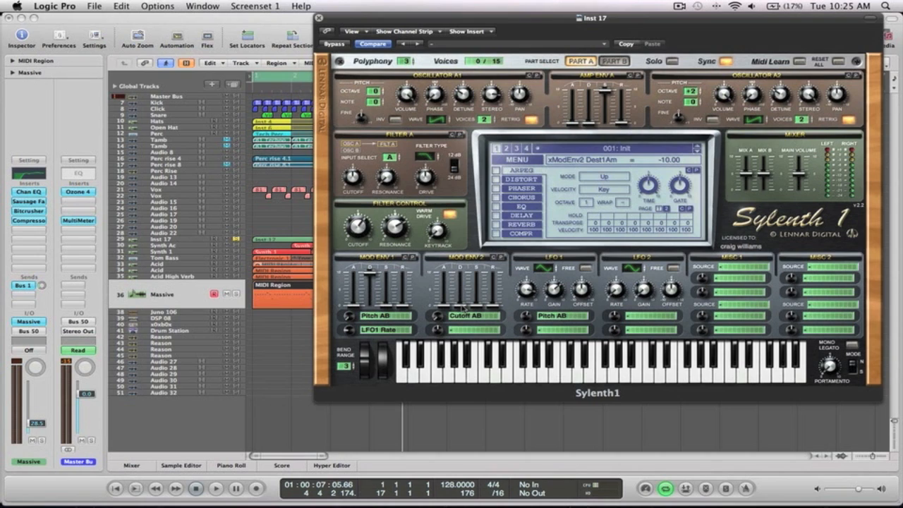
{"action": "left_click_drag", "start_coordinate": [463, 308], "coordinate": [461, 179]}
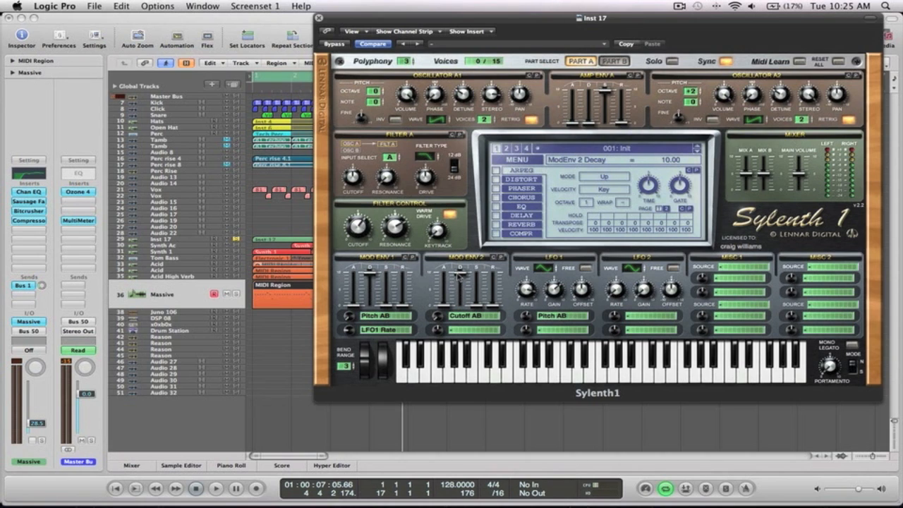
Select the Inst 17 track and play back its modulated sweep from the beginning
{"action": "key", "text": "space"}
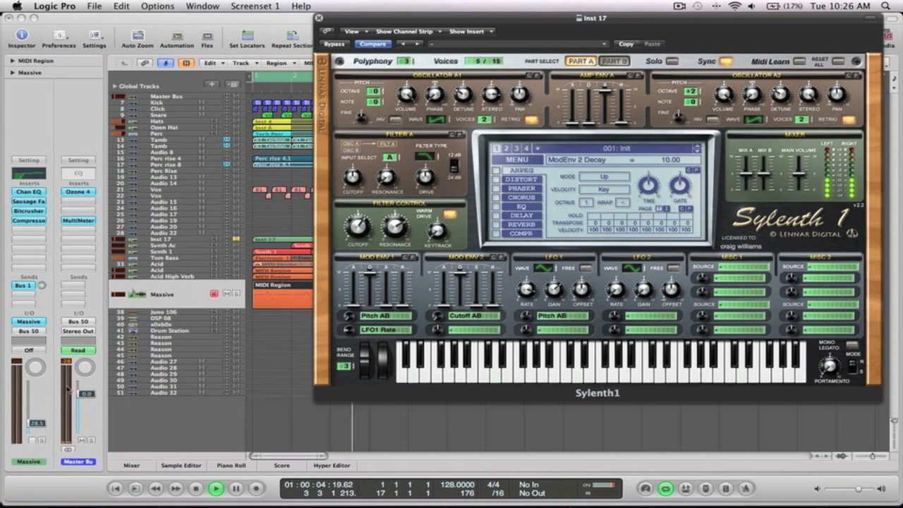
{"action": "key", "text": "space"}
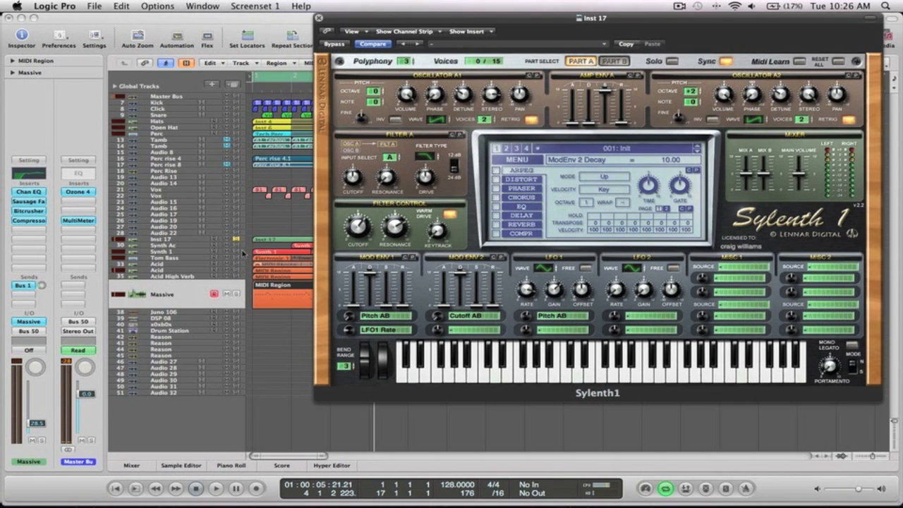
{"action": "left_click", "coordinate": [183, 240]}
{"action": "key", "text": "Return"}
{"action": "key", "text": "space"}
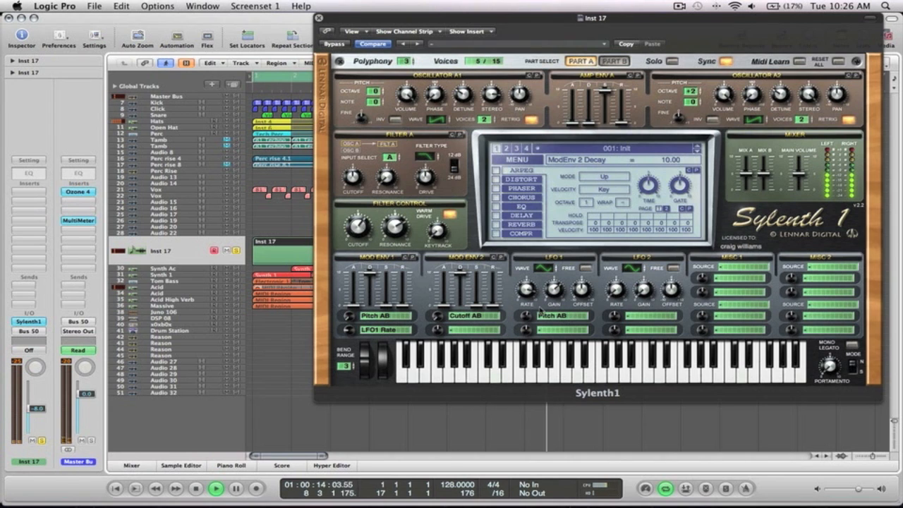
{"action": "mouse_move", "coordinate": [554, 287]}
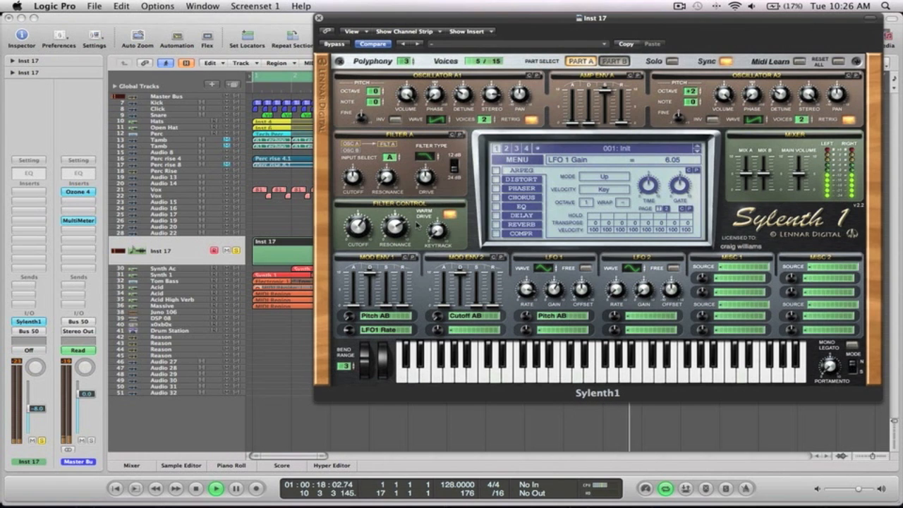
Set Part B's Osc B2 volume to 2.95 and Mod Env 1's LFO1 Rate amount to -3.52 during playback
{"action": "left_click", "coordinate": [614, 62]}
{"action": "left_click_drag", "start_coordinate": [727, 97], "coordinate": [728, 122]}
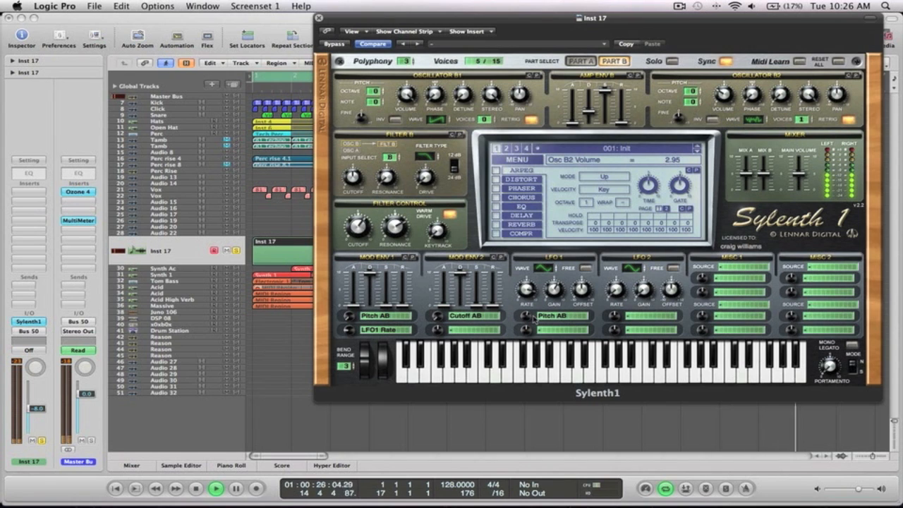
{"action": "left_click", "coordinate": [348, 317]}
{"action": "left_click_drag", "start_coordinate": [348, 316], "coordinate": [352, 335]}
{"action": "key", "text": "space"}
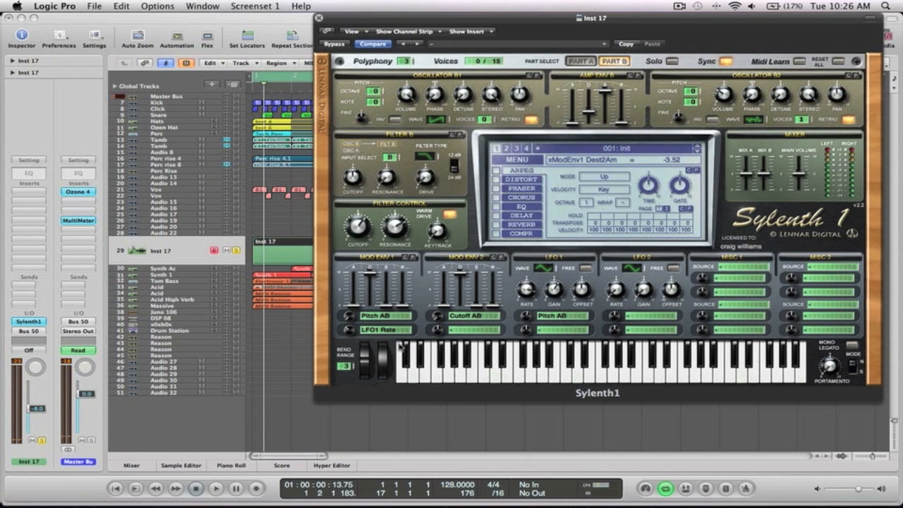
Set the Mod Env 1 decay to 9.71 and restart playback of the sweep
{"action": "left_click", "coordinate": [368, 274]}
{"action": "left_click_drag", "start_coordinate": [371, 274], "coordinate": [371, 276]}
{"action": "key", "text": "space"}
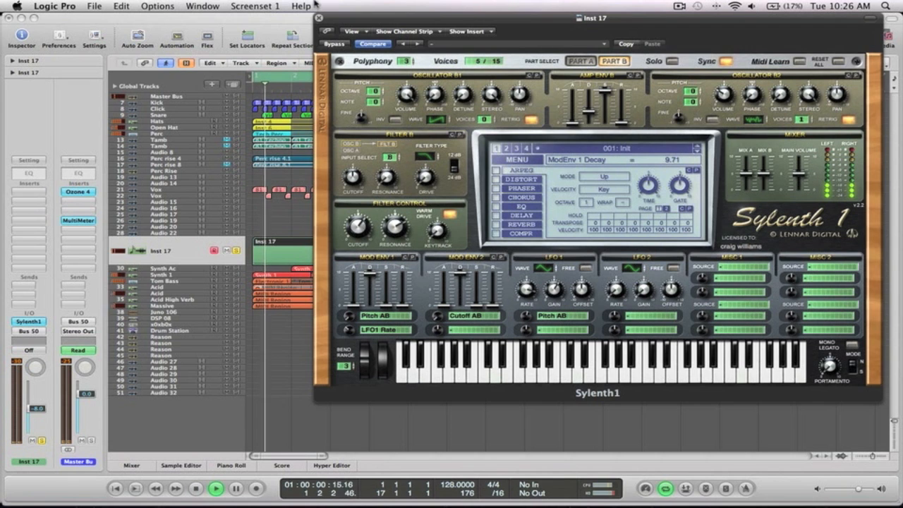
Reopen the Sylenth1 window and set the Inst 17 channel volume to -5.0
{"action": "key", "text": "v"}
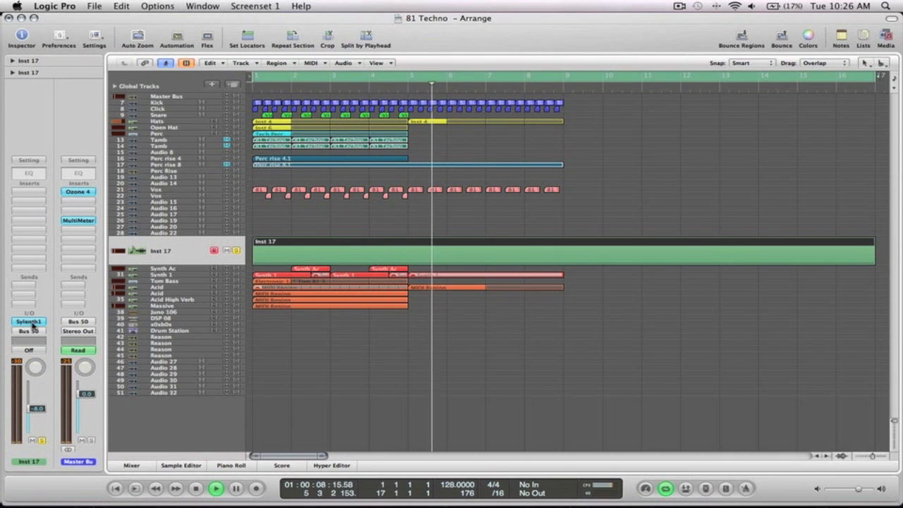
{"action": "left_click", "coordinate": [28, 323]}
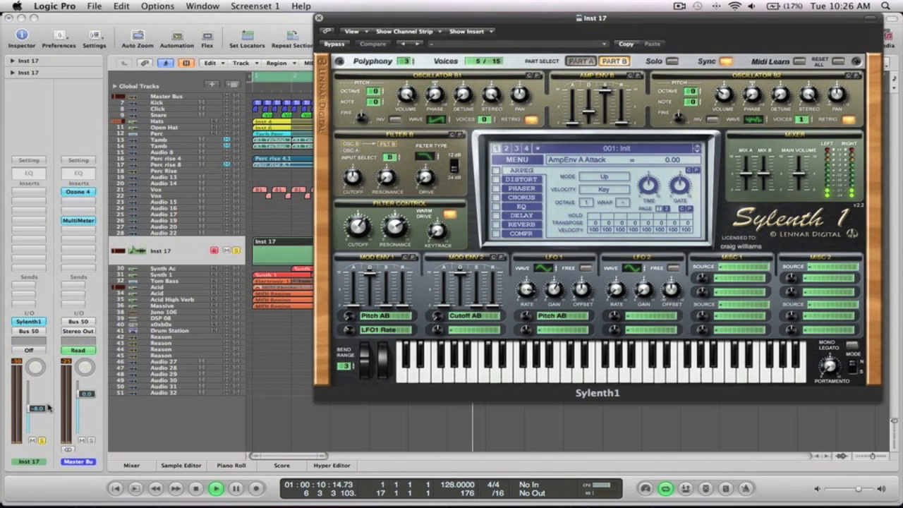
{"action": "left_click_drag", "start_coordinate": [35, 407], "coordinate": [36, 404]}
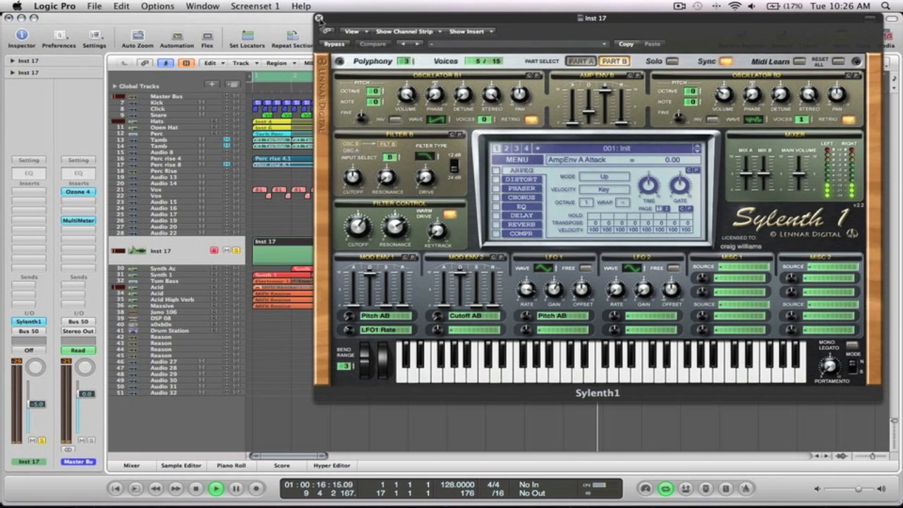
Set the Osc B2 volume to 1.86, stop playback, and close the Sylenth1 window
{"action": "left_click", "coordinate": [724, 96]}
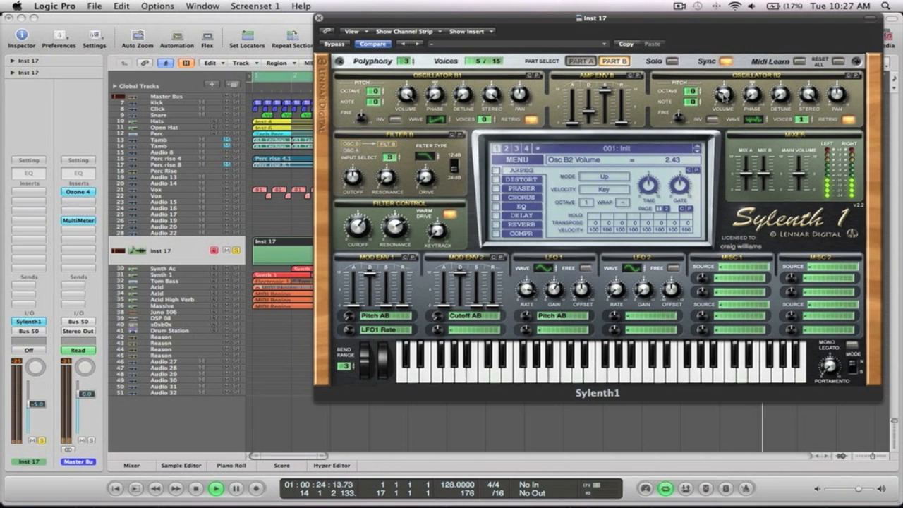
{"action": "left_click_drag", "start_coordinate": [723, 96], "coordinate": [724, 92]}
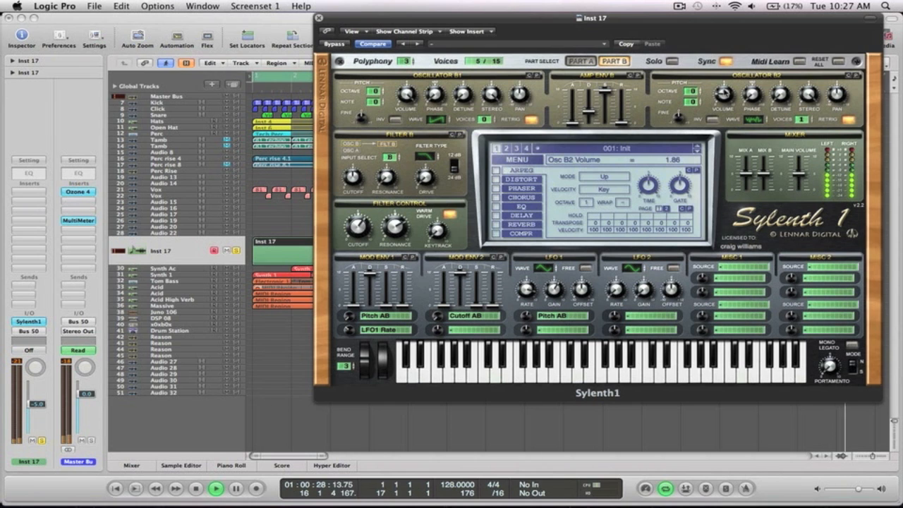
{"action": "key", "text": "space"}
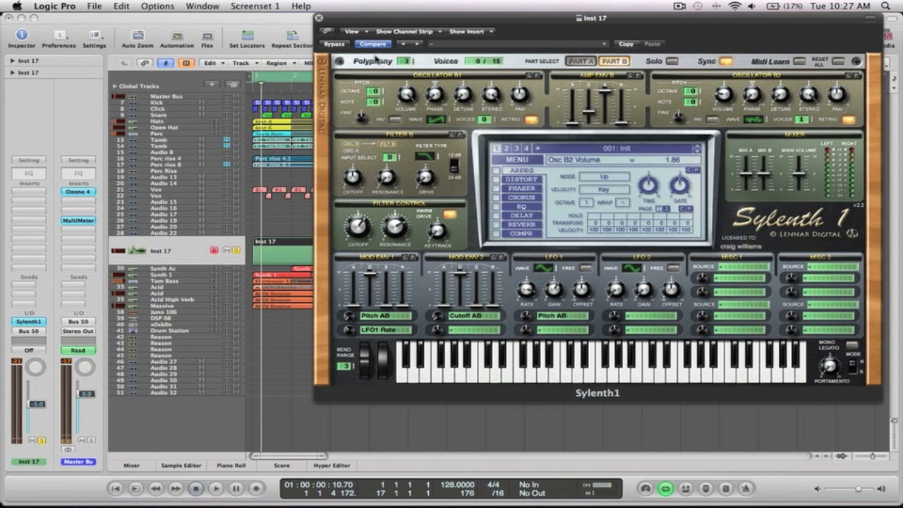
{"action": "left_click", "coordinate": [318, 18]}
Return the Inst 17 track to its compact height and rename it Riser
{"action": "left_click", "coordinate": [531, 146]}
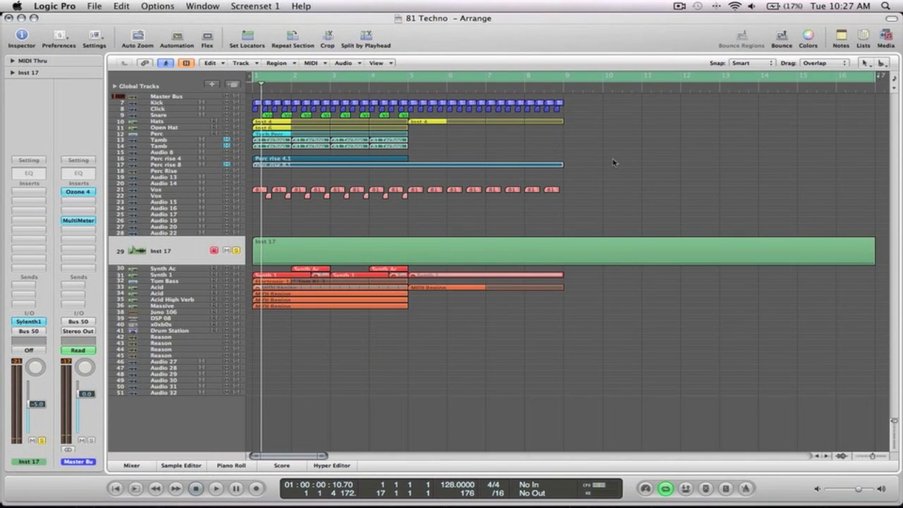
{"action": "key", "text": "ctrl+z"}
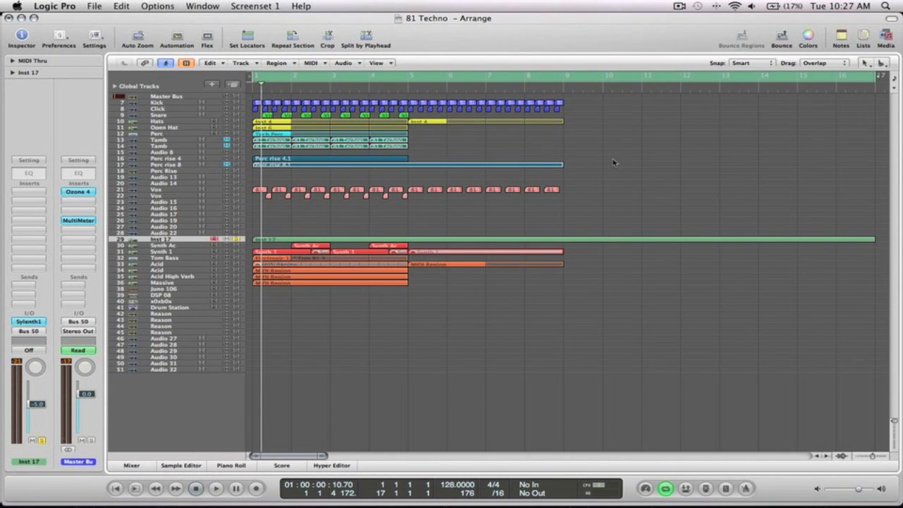
{"action": "double_click", "coordinate": [156, 239]}
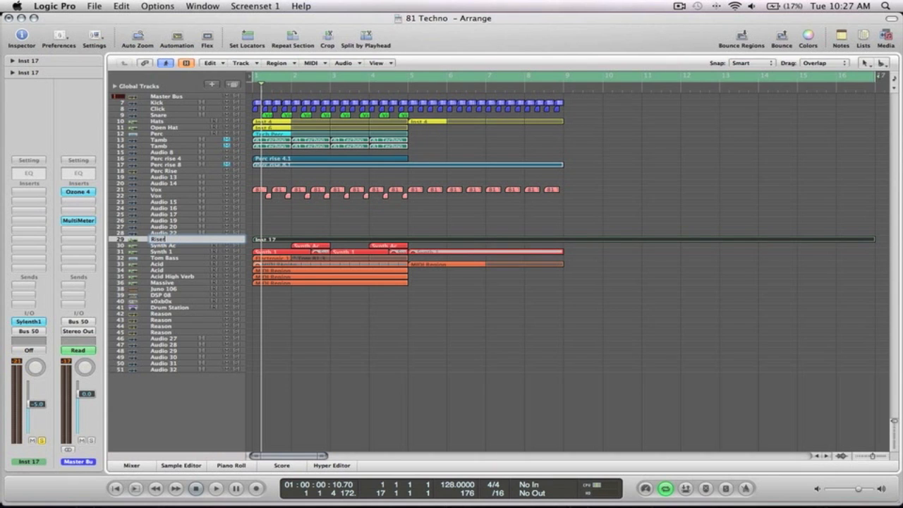
{"action": "type", "text": "Riser"}
{"action": "key", "text": "Return"}
Recolour the 16-bar region on the Riser track purple
{"action": "left_click", "coordinate": [259, 236]}
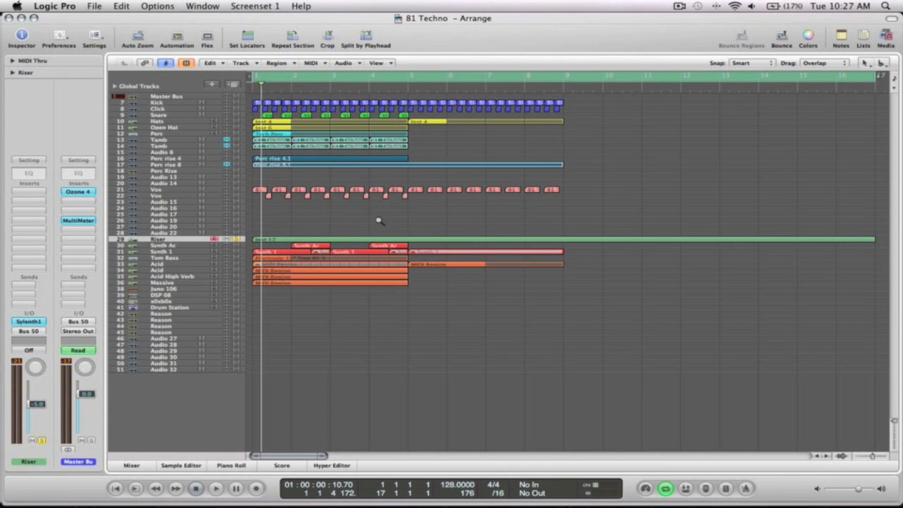
{"action": "left_click", "coordinate": [399, 205], "text": "ctrl+alt"}
{"action": "left_click", "coordinate": [400, 205], "text": "ctrl+alt"}
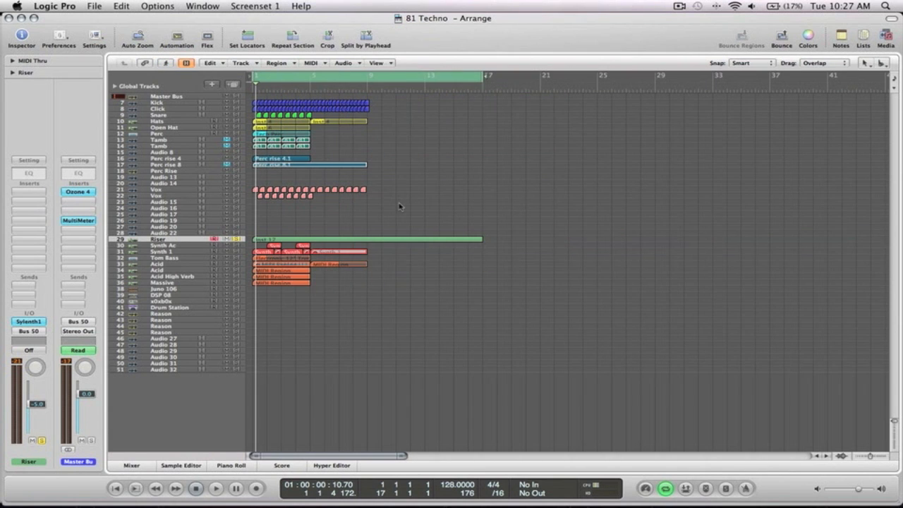
{"action": "left_click", "coordinate": [415, 240]}
{"action": "key", "text": "alt+c"}
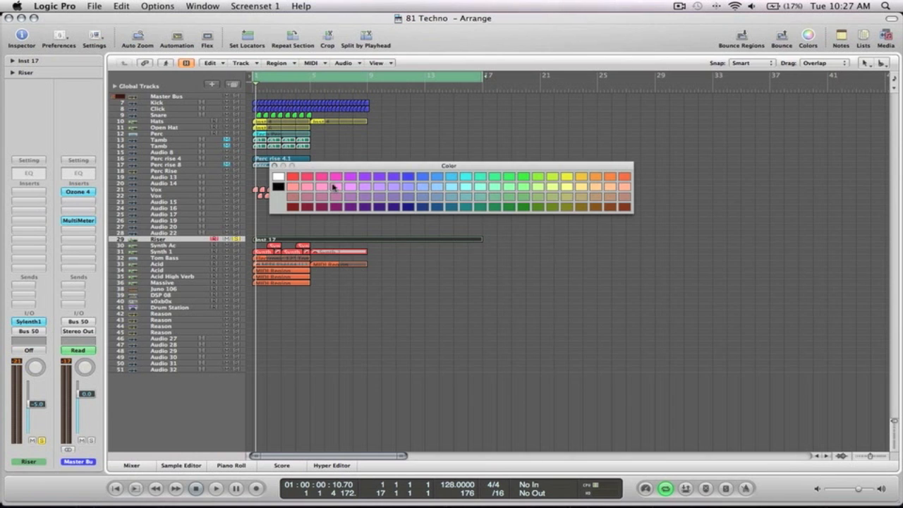
{"action": "left_click", "coordinate": [379, 178]}
{"action": "left_click", "coordinate": [275, 165]}
{"action": "left_click", "coordinate": [392, 212]}
Mute the Riser track and turn off its solo
{"action": "left_click_drag", "start_coordinate": [463, 322], "coordinate": [243, 79]}
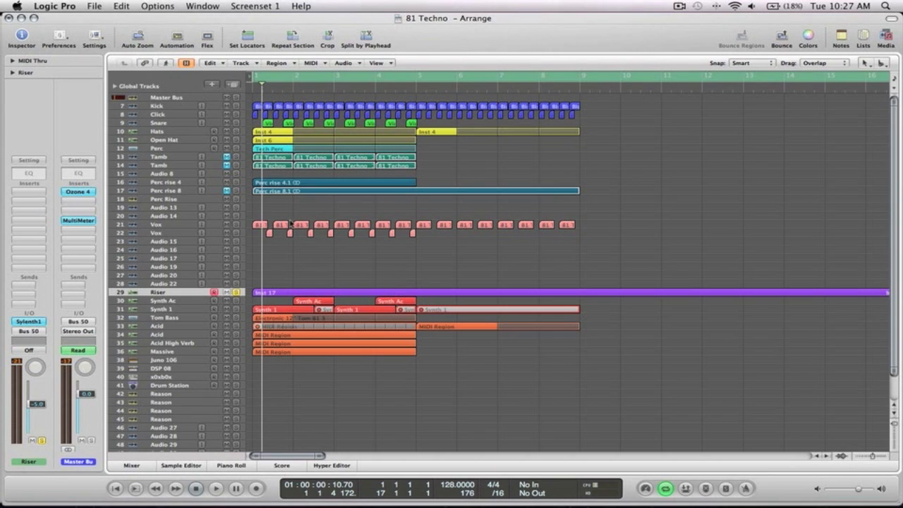
{"action": "left_click", "coordinate": [227, 293]}
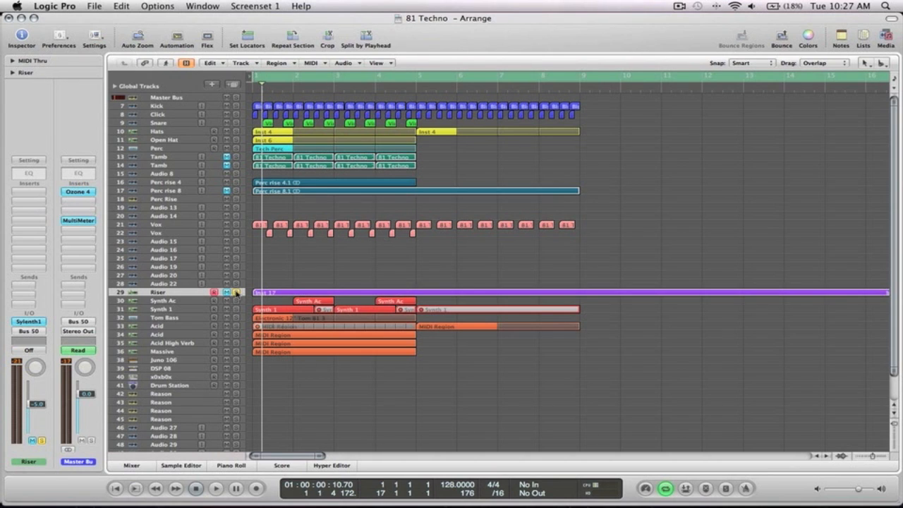
{"action": "left_click", "coordinate": [385, 261], "text": "ctrl+alt"}
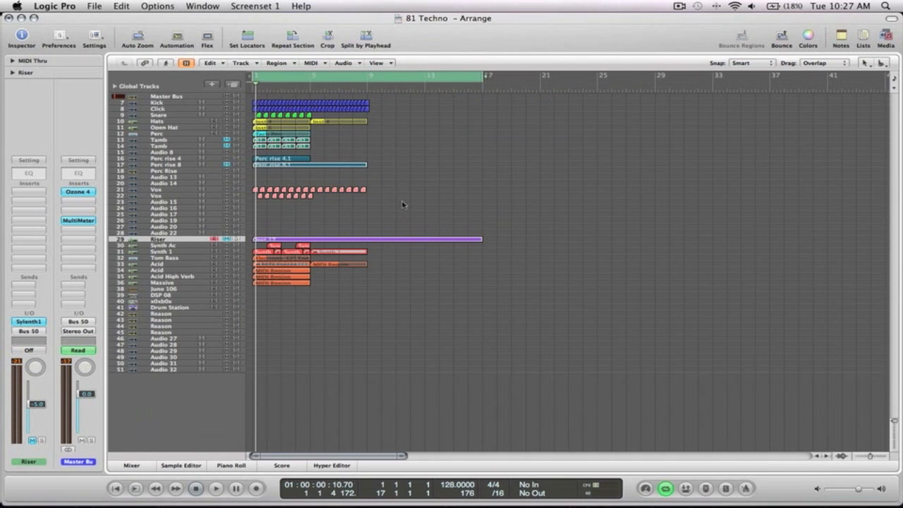